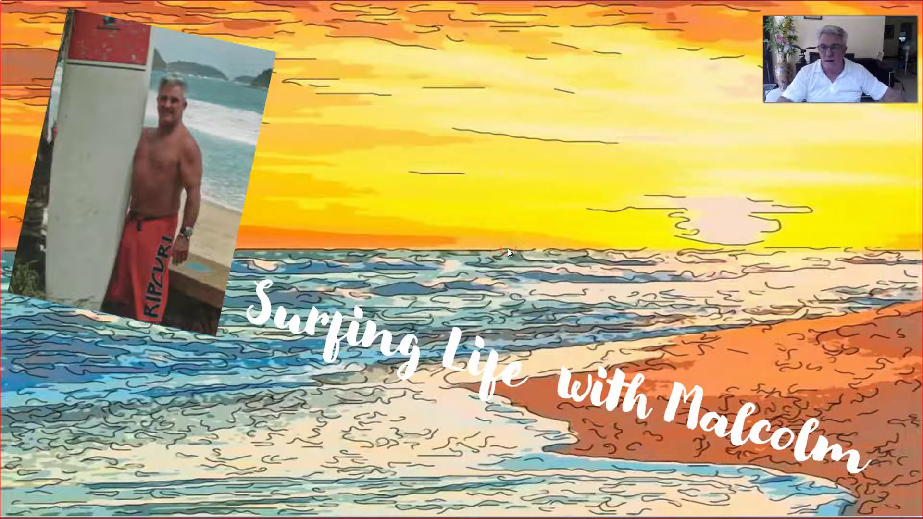
- End the PowerPoint slide show and switch to the GSN dashboard in Chrome
{"action": "right_click", "coordinate": [518, 279]}
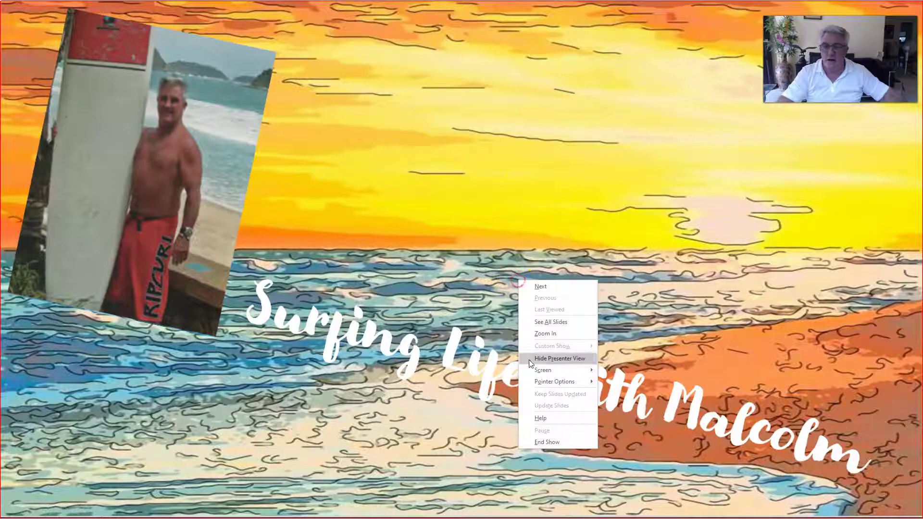
{"action": "left_click", "coordinate": [572, 449]}
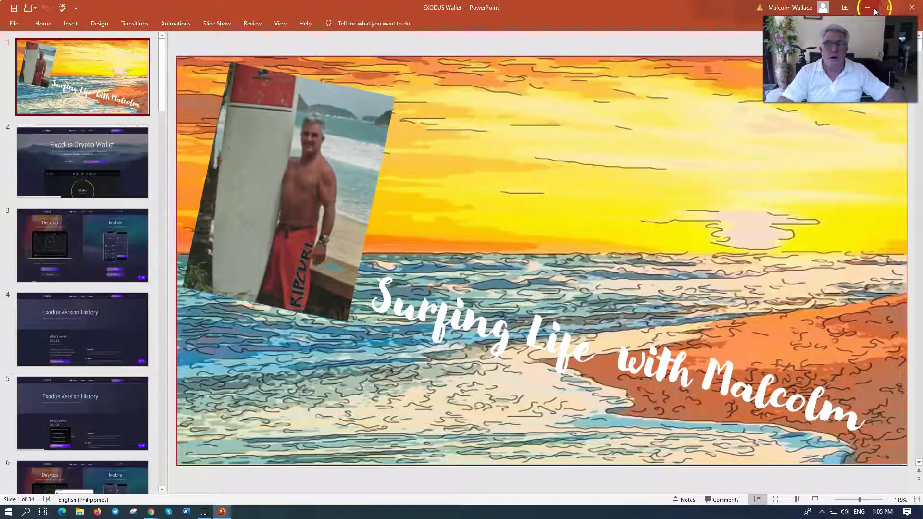
{"action": "key", "text": "super+d"}
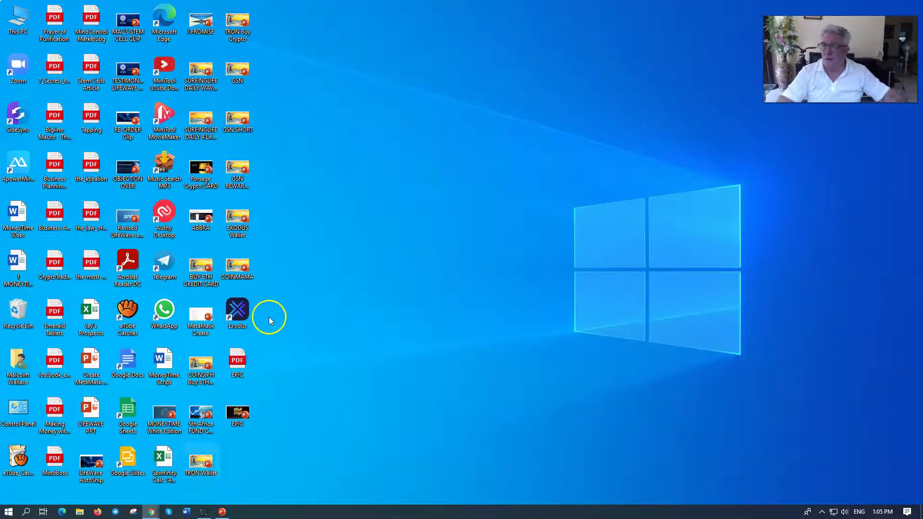
{"action": "left_click", "coordinate": [152, 512]}
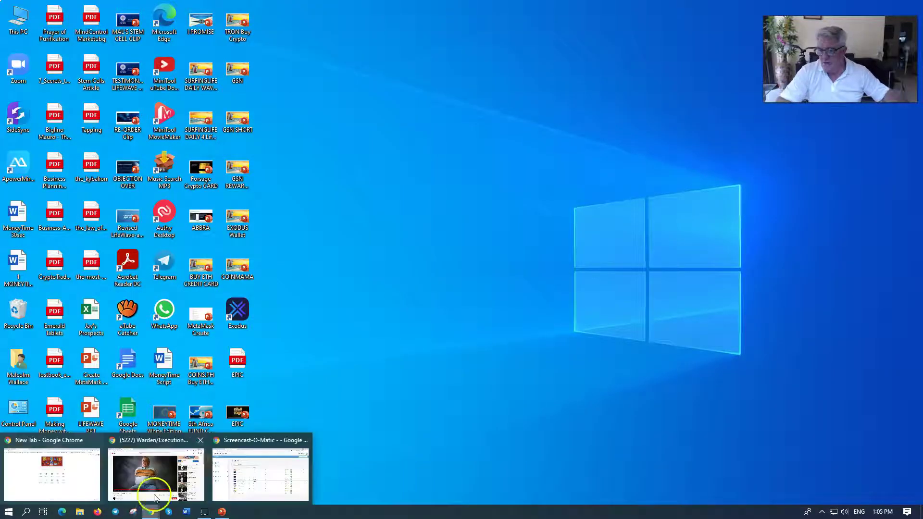
{"action": "left_click", "coordinate": [257, 476]}
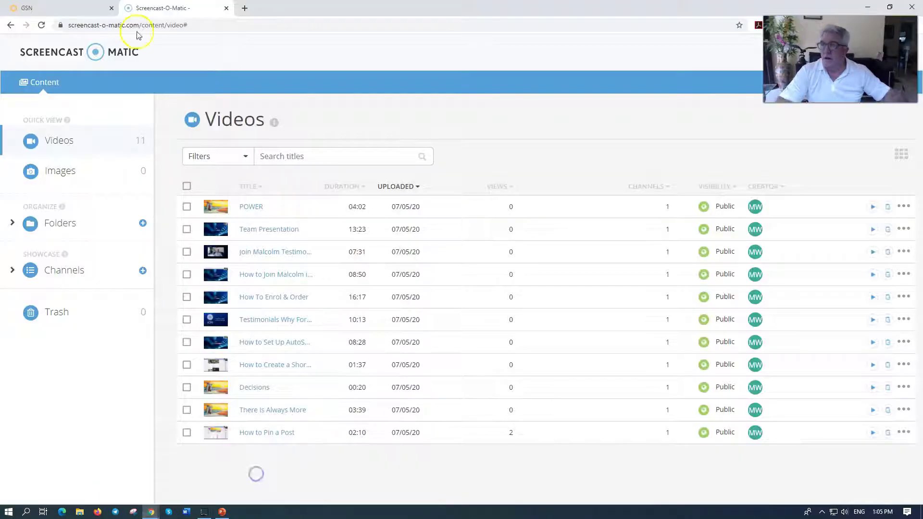
{"action": "left_click", "coordinate": [81, 10]}
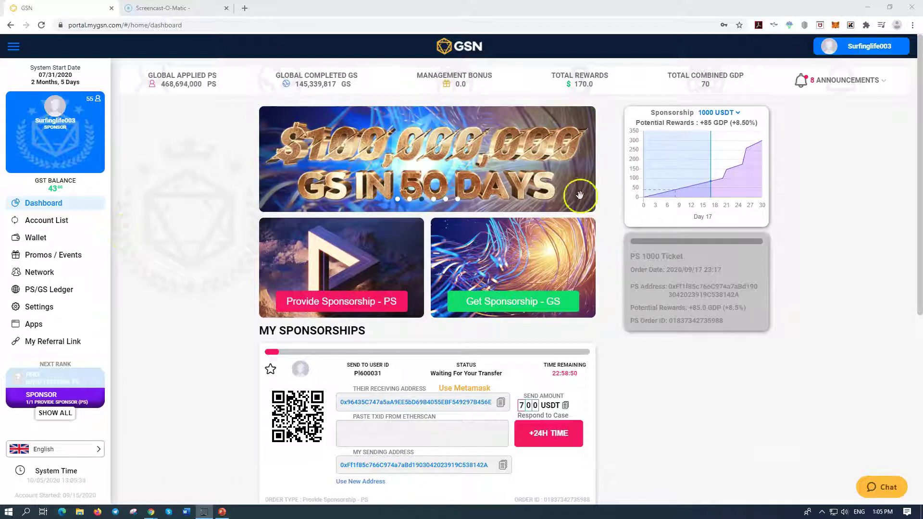
- Look through the full list of GSN accounts down to the earliest ones, and close the list
{"action": "left_click", "coordinate": [861, 48]}
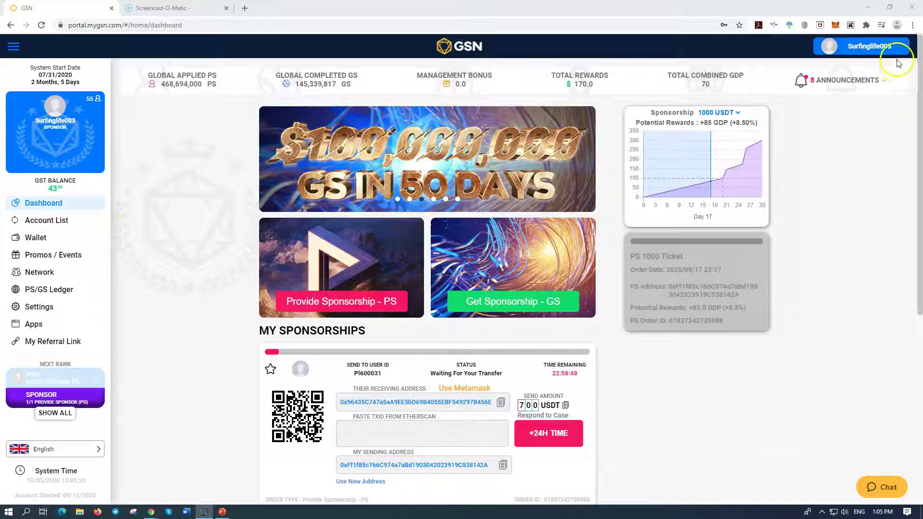
{"action": "left_click", "coordinate": [870, 51]}
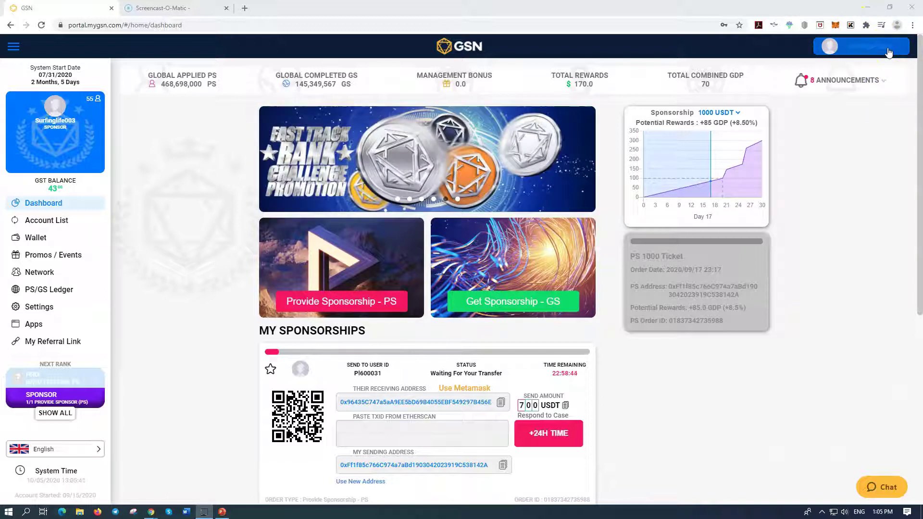
{"action": "left_click", "coordinate": [889, 52]}
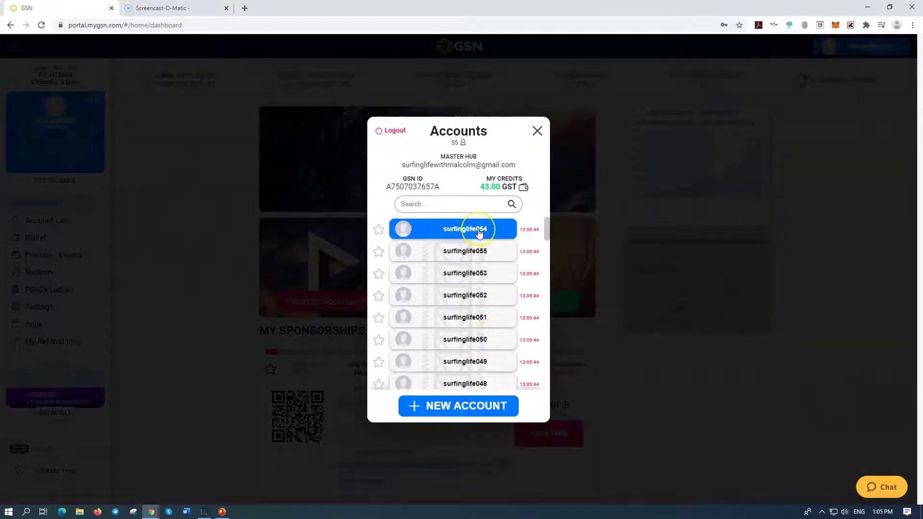
{"action": "scroll", "coordinate": [479, 233], "scroll_direction": "down", "scroll_amount": 1}
{"action": "scroll", "coordinate": [479, 233], "scroll_direction": "down", "scroll_amount": 8}
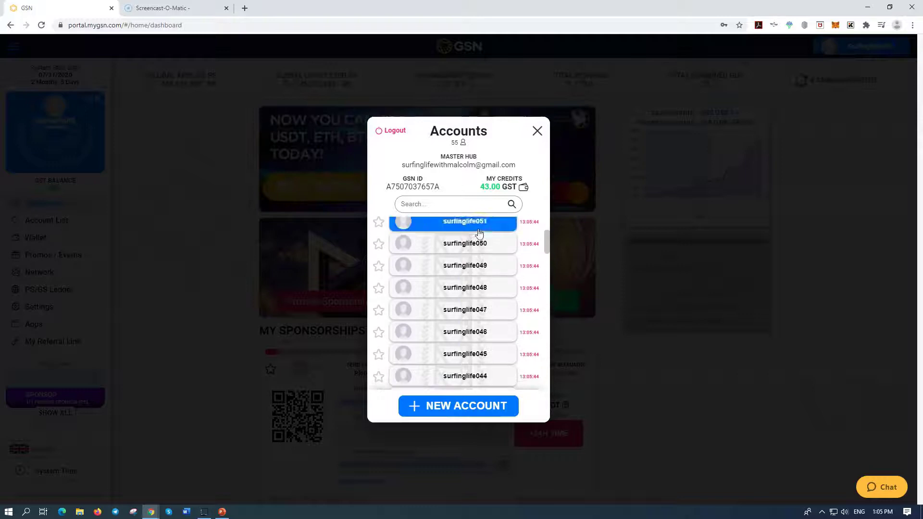
{"action": "left_click", "coordinate": [479, 237]}
{"action": "scroll", "coordinate": [476, 241], "scroll_direction": "down", "scroll_amount": 12}
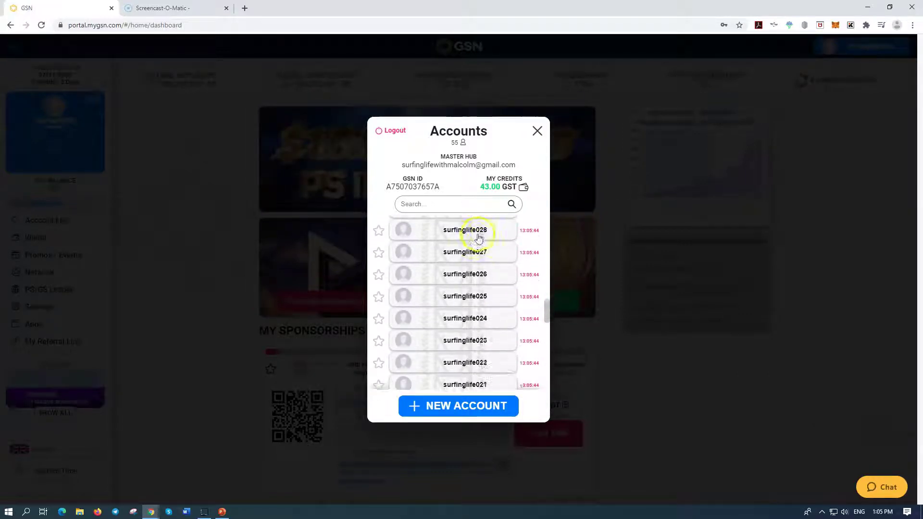
{"action": "scroll", "coordinate": [477, 248], "scroll_direction": "down", "scroll_amount": 2}
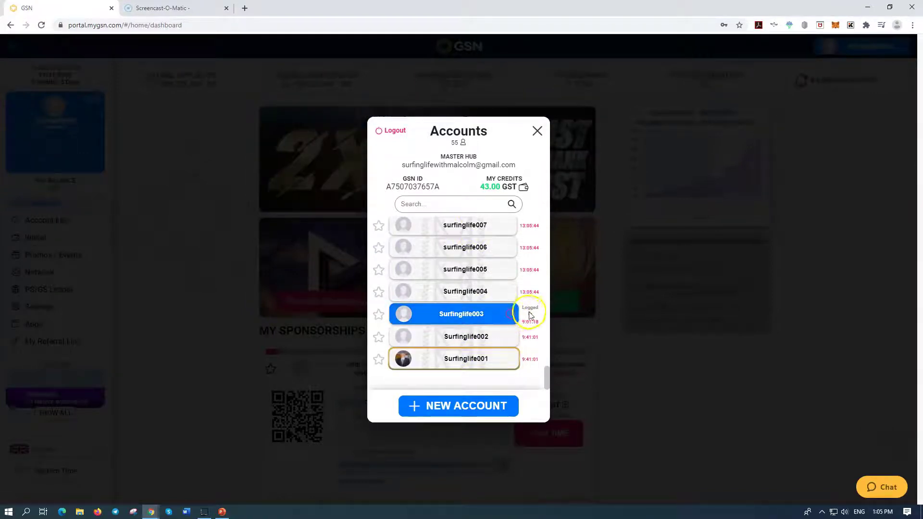
{"action": "left_click", "coordinate": [537, 138]}
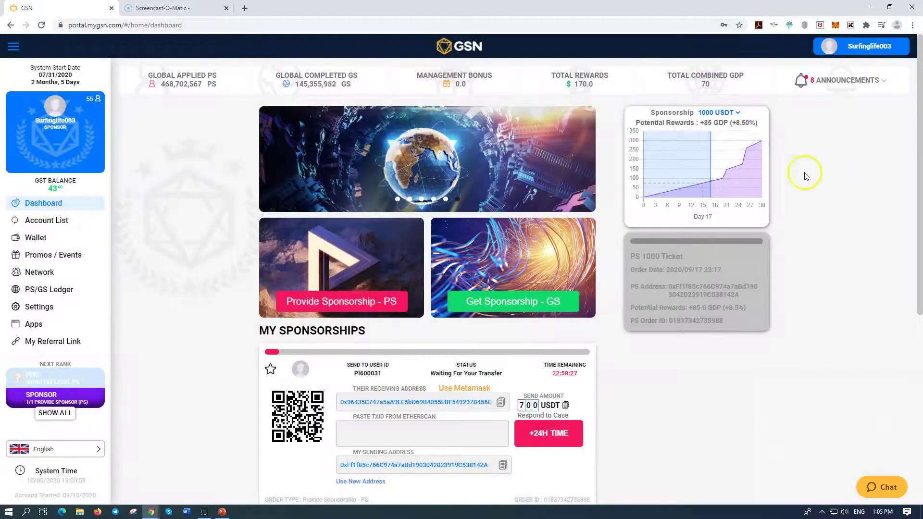
- Review the pending orders under My Sponsorships, including their receiving addresses, sending addresses and send amounts
{"action": "scroll", "coordinate": [311, 278], "scroll_direction": "down", "scroll_amount": 3}
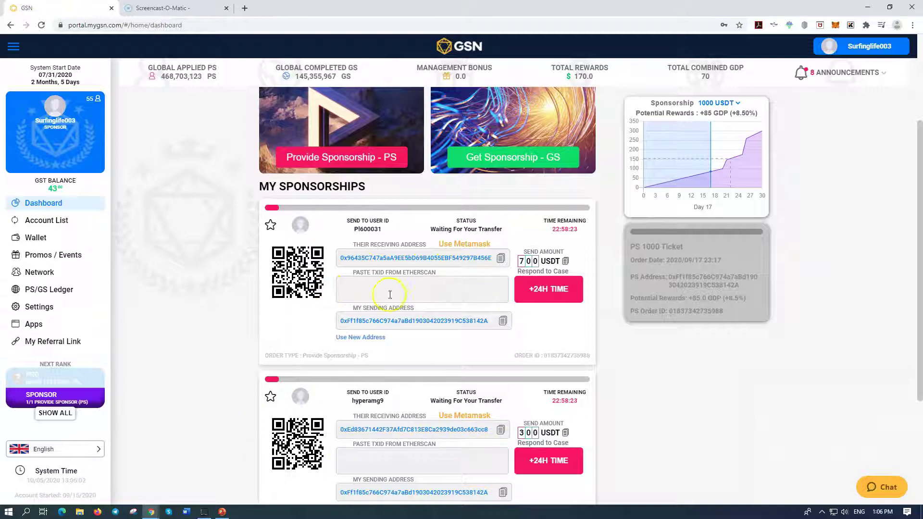
{"action": "left_click", "coordinate": [897, 44]}
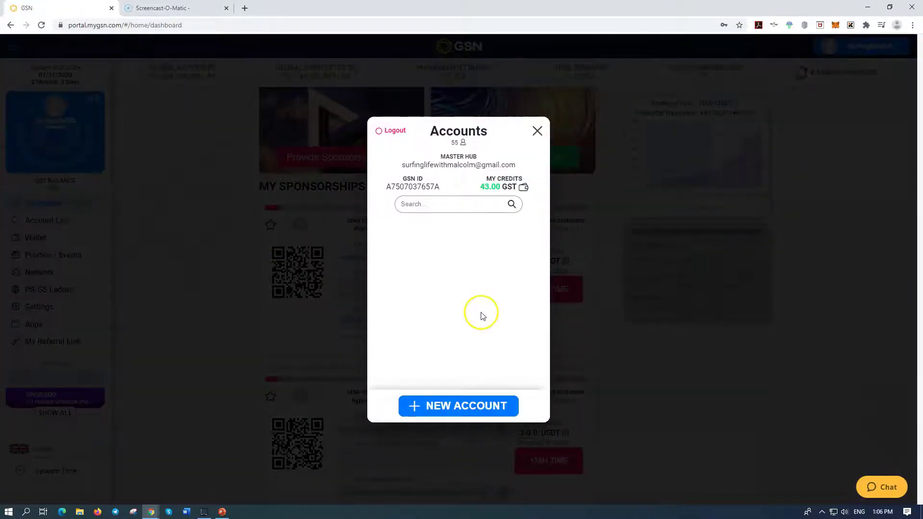
{"action": "left_click", "coordinate": [537, 130]}
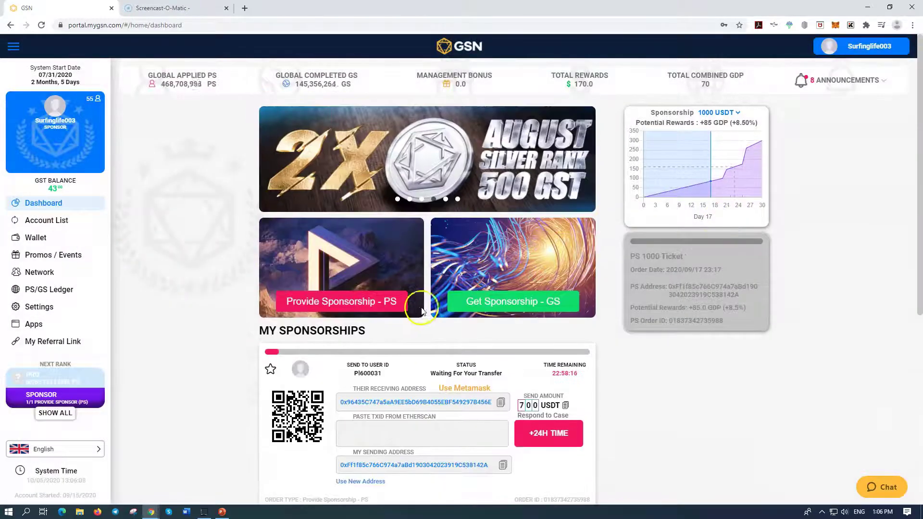
{"action": "scroll", "coordinate": [387, 392], "scroll_direction": "down", "scroll_amount": 5}
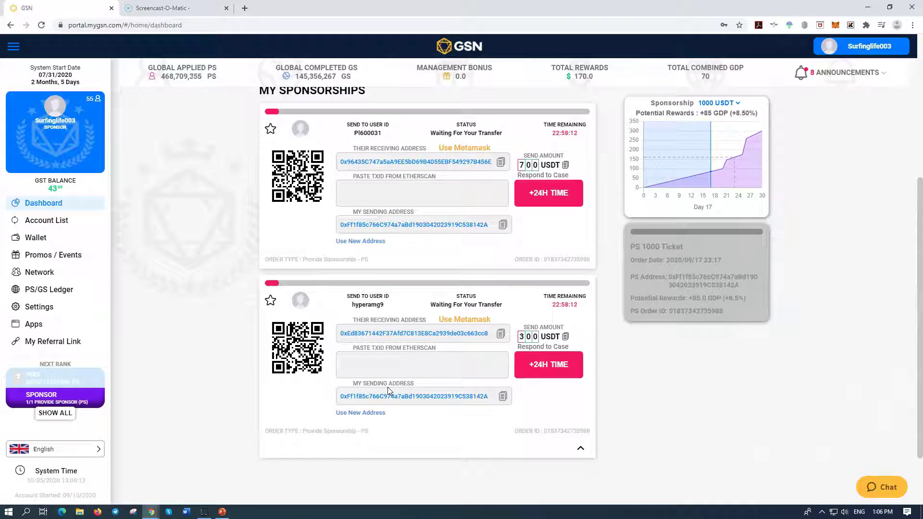
{"action": "left_click", "coordinate": [390, 399]}
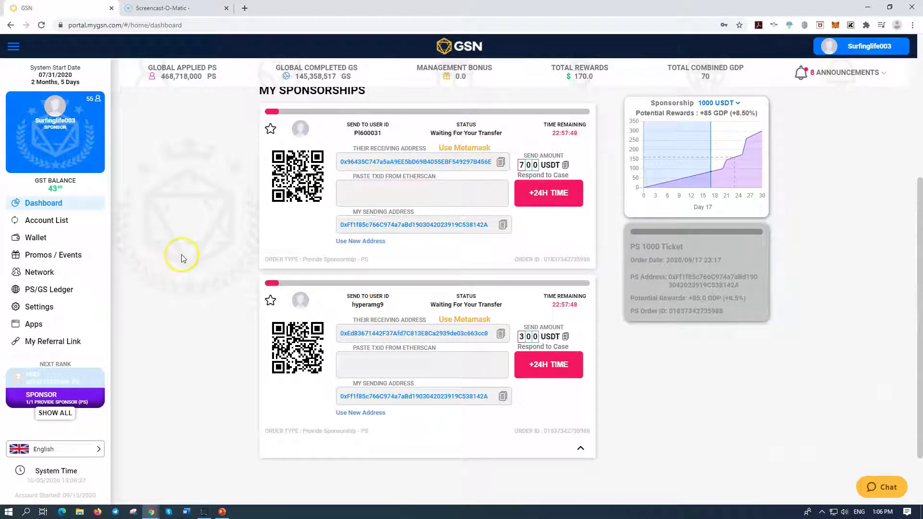
{"action": "left_click", "coordinate": [501, 163]}
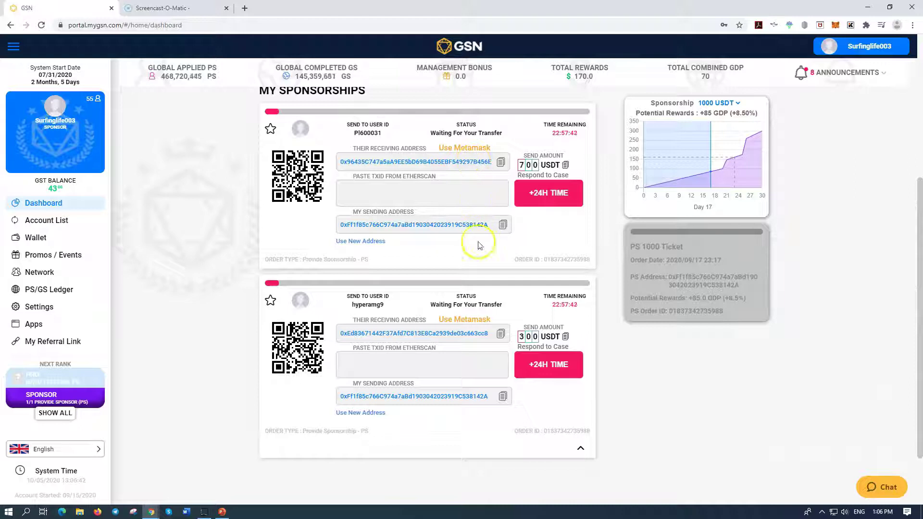
{"action": "left_click", "coordinate": [499, 335]}
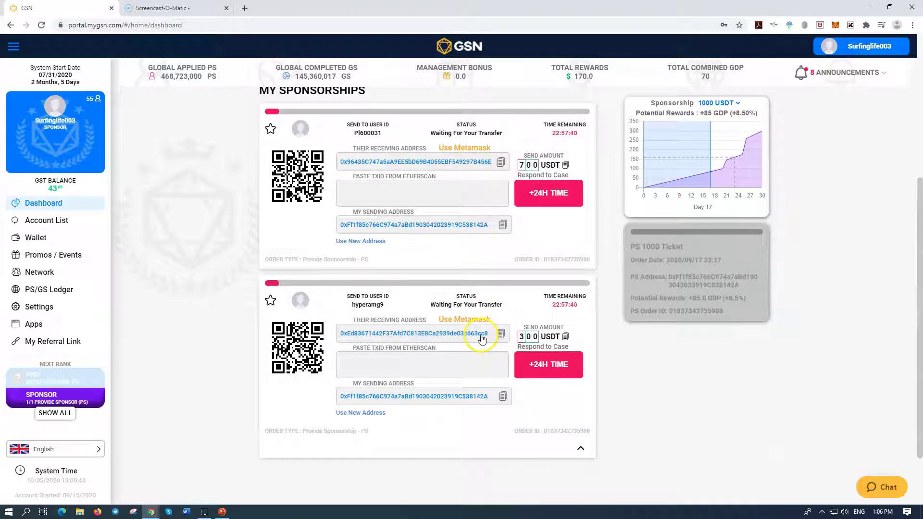
{"action": "left_click", "coordinate": [878, 113]}
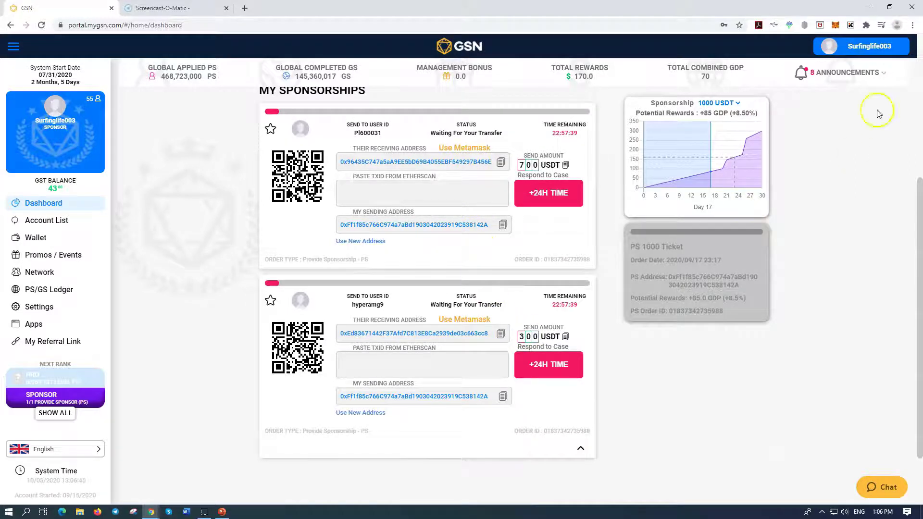
- Check the ETH and USDT balances in the MetaMask wallet and look through the past USDT transfers
{"action": "left_click", "coordinate": [835, 26]}
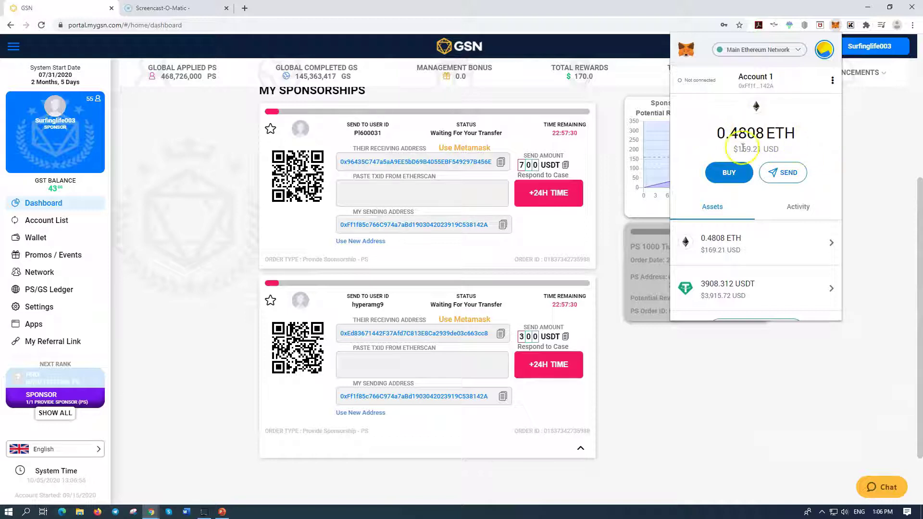
{"action": "scroll", "coordinate": [743, 148], "scroll_direction": "down", "scroll_amount": 2}
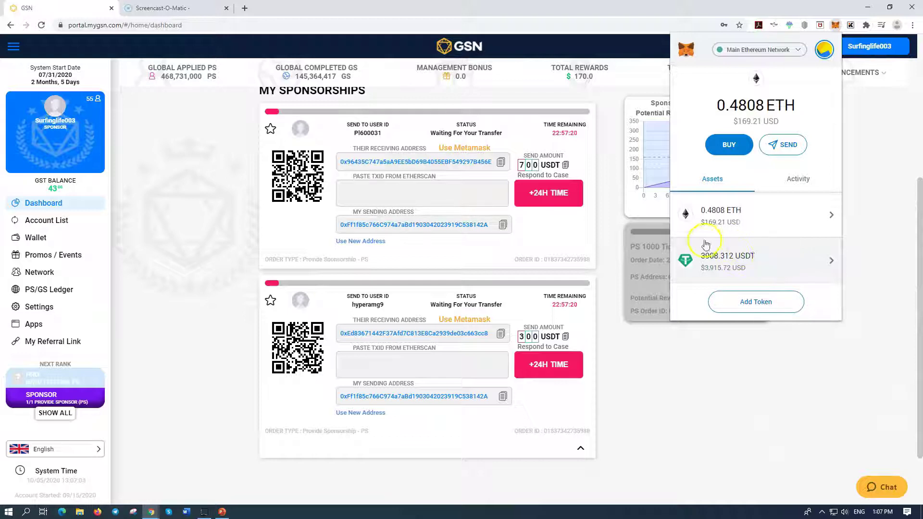
{"action": "left_click", "coordinate": [763, 260]}
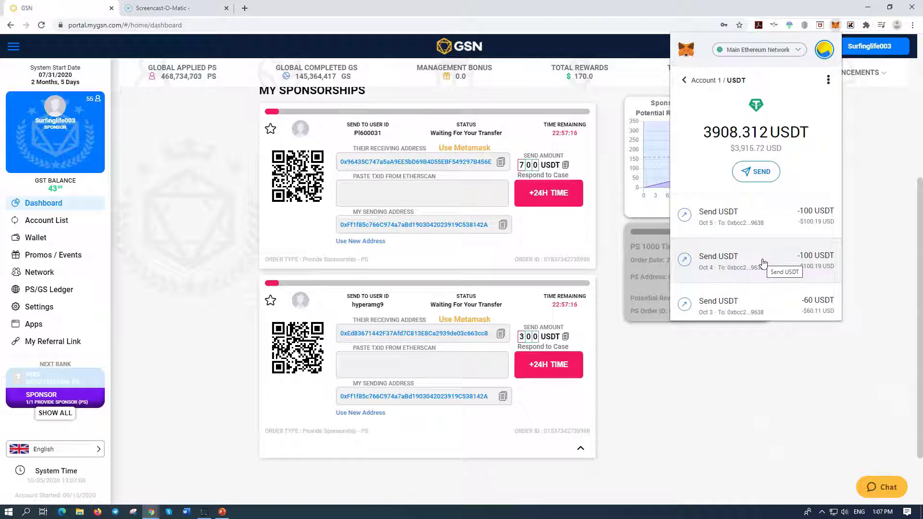
{"action": "scroll", "coordinate": [745, 226], "scroll_direction": "down", "scroll_amount": 3}
{"action": "scroll", "coordinate": [748, 226], "scroll_direction": "down", "scroll_amount": 3}
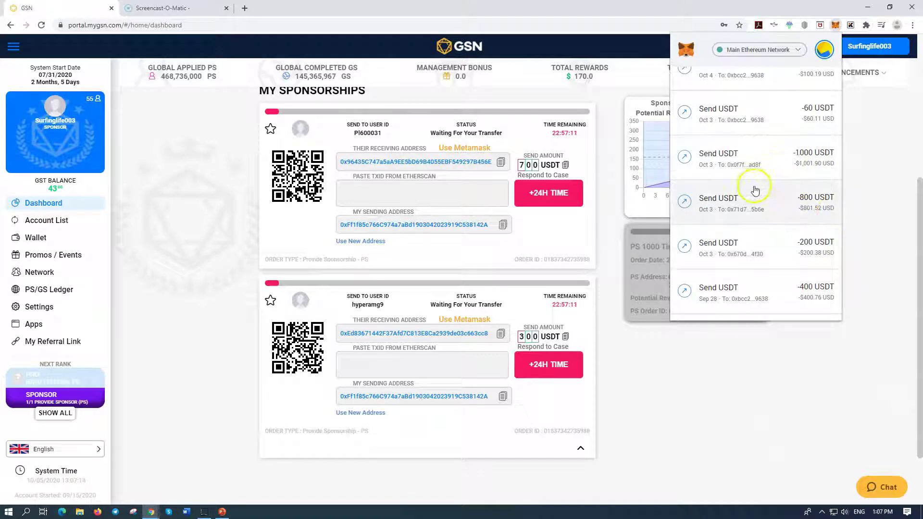
{"action": "scroll", "coordinate": [801, 167], "scroll_direction": "up", "scroll_amount": 5}
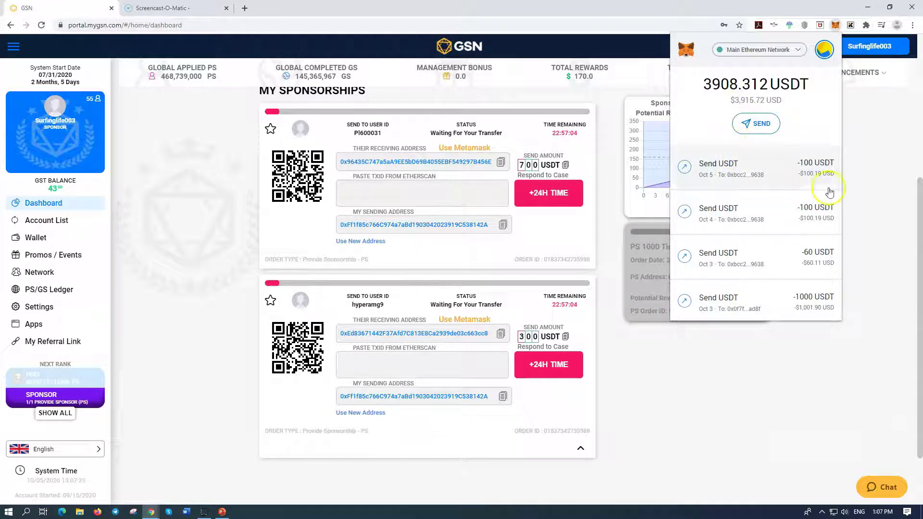
{"action": "left_click", "coordinate": [882, 189]}
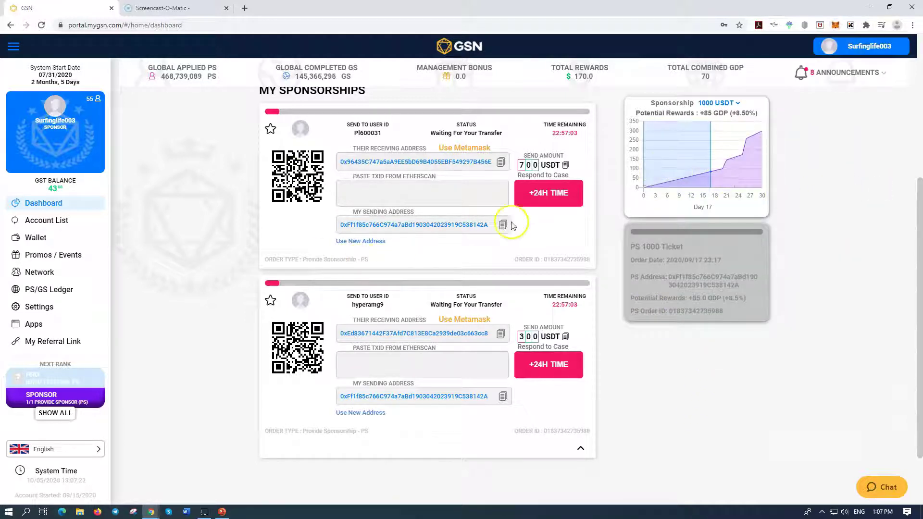
- Copy the receiving address of the 700 USDT sponsorship order and paste it as the recipient of a USDT transfer in MetaMask
{"action": "scroll", "coordinate": [517, 216], "scroll_direction": "up", "scroll_amount": 2}
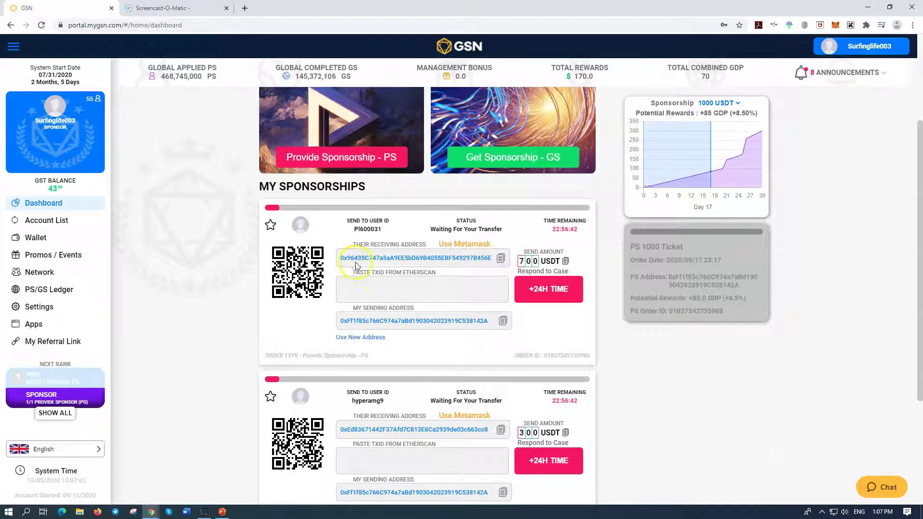
{"action": "left_click", "coordinate": [501, 260]}
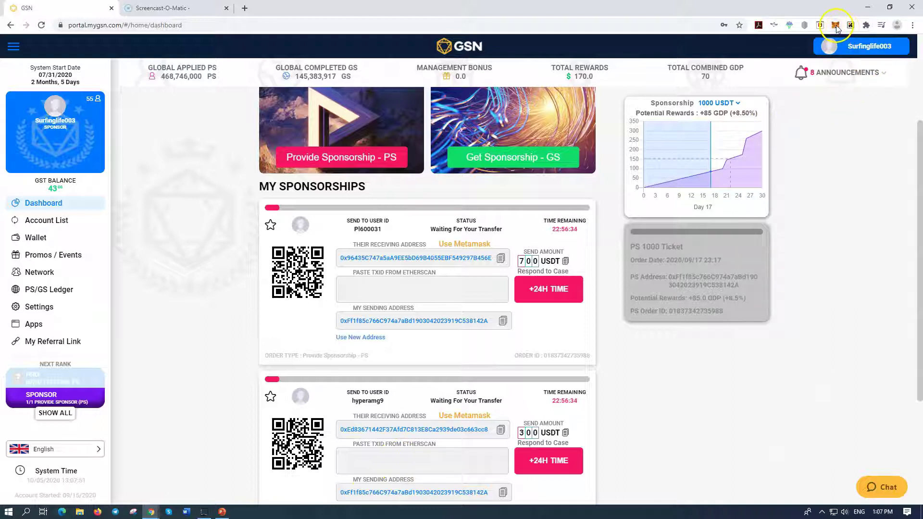
{"action": "left_click", "coordinate": [836, 25]}
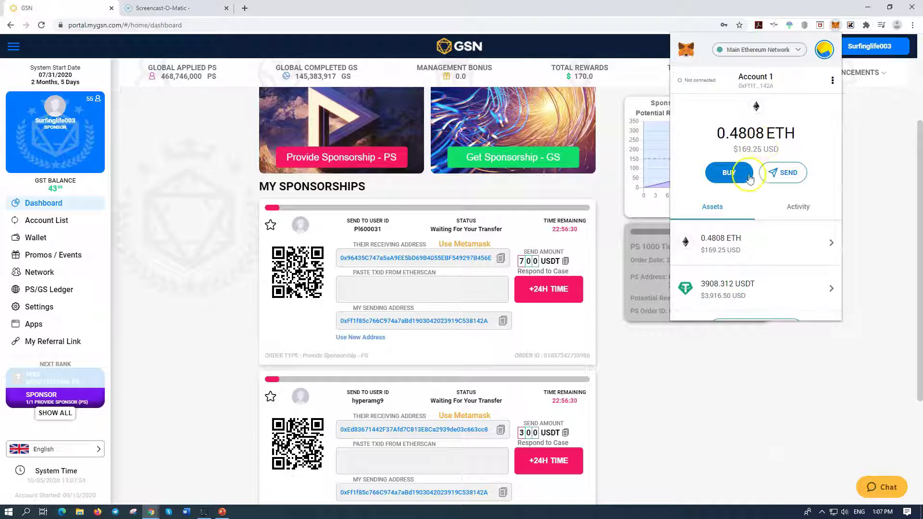
{"action": "left_click", "coordinate": [733, 292]}
{"action": "left_click", "coordinate": [760, 176]}
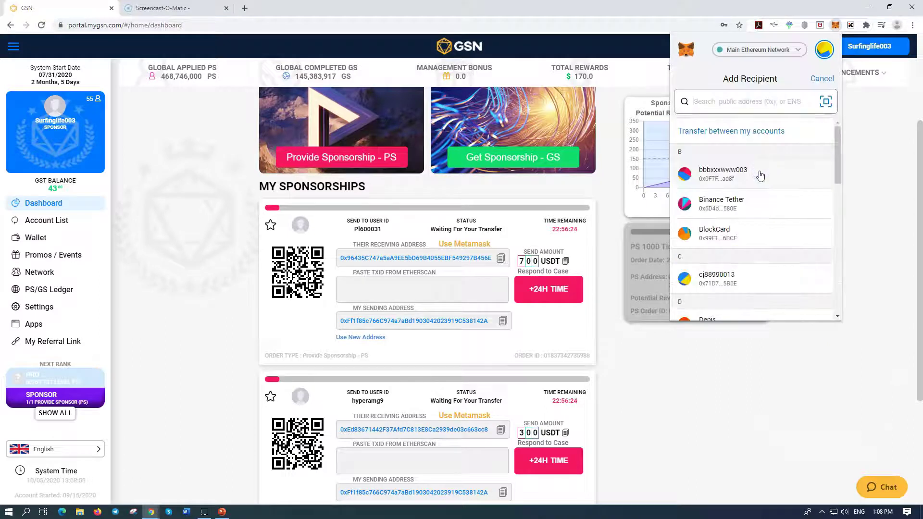
{"action": "right_click", "coordinate": [699, 99]}
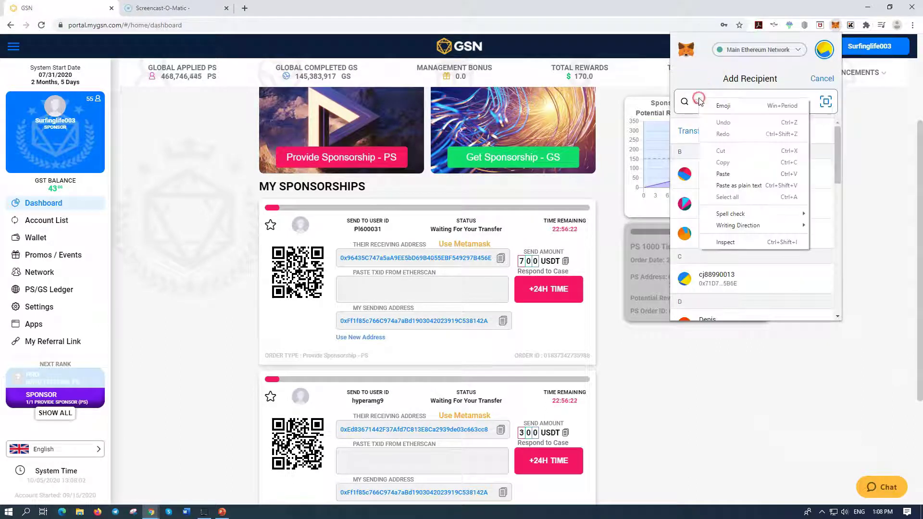
{"action": "left_click", "coordinate": [723, 174]}
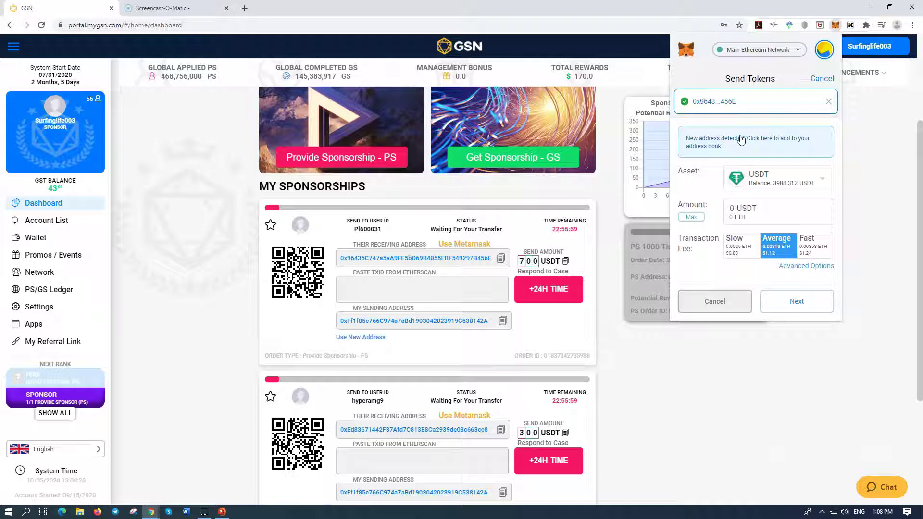
- Save the new recipient address to the MetaMask address book with the recipient's GSN user ID as alias
{"action": "left_click", "coordinate": [741, 139]}
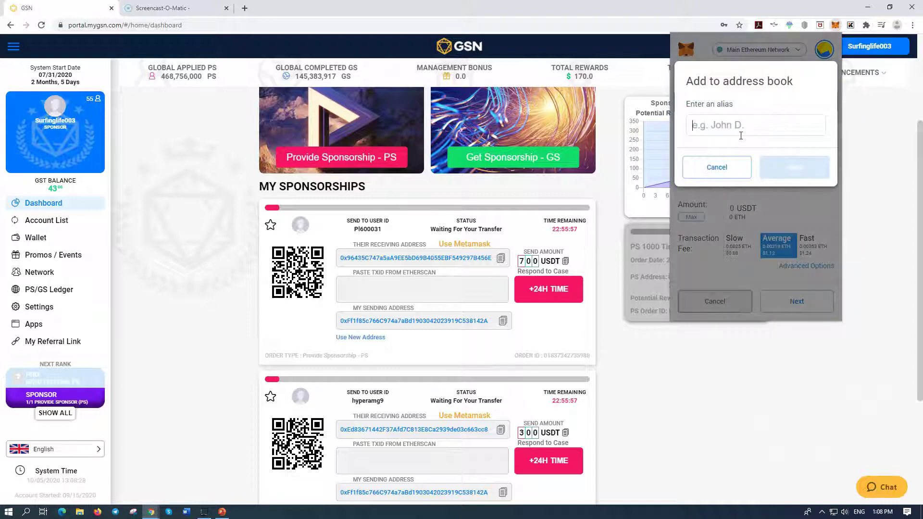
{"action": "type", "text": "P"}
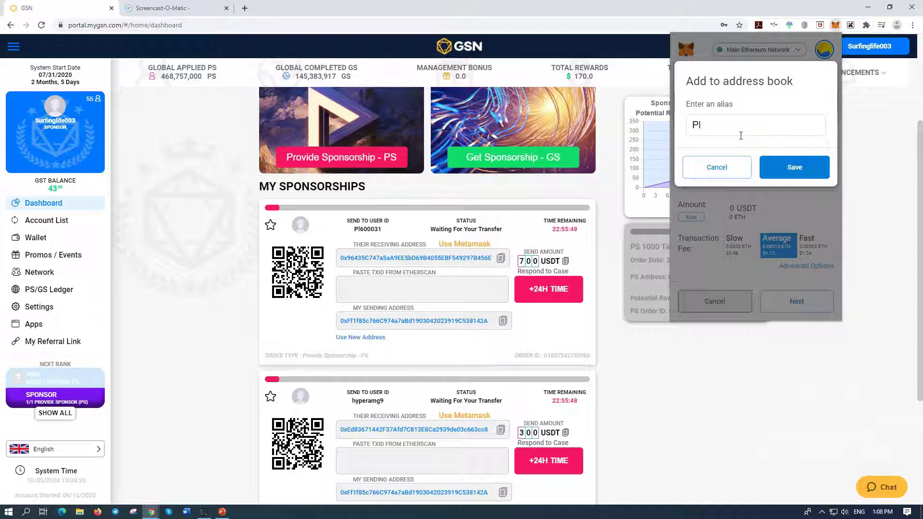
{"action": "type", "text": "l"}
{"action": "left_click", "coordinate": [780, 134]}
{"action": "type", "text": "600031"}
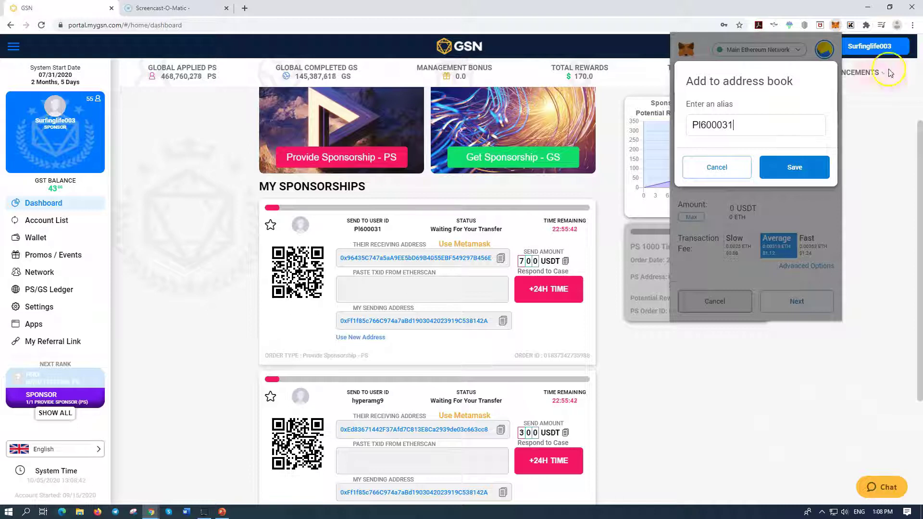
{"action": "left_click", "coordinate": [796, 167]}
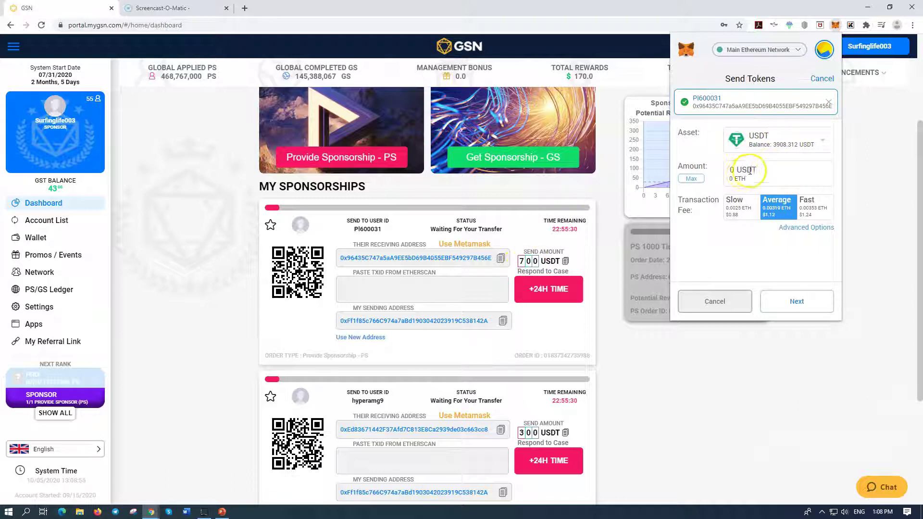
- Set the transfer amount to 700 USDT with the Fast transaction fee, and confirm the transfer
{"action": "left_click", "coordinate": [802, 213]}
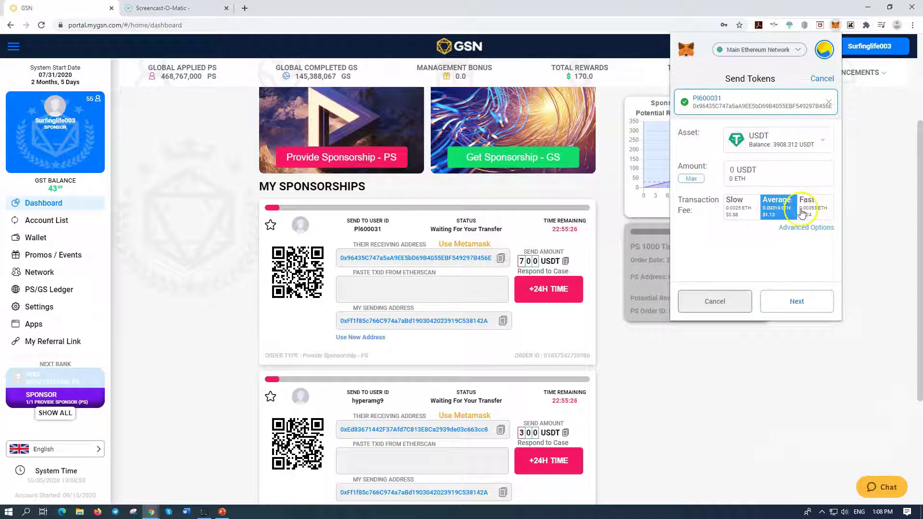
{"action": "left_click", "coordinate": [739, 170]}
{"action": "type", "text": "700"}
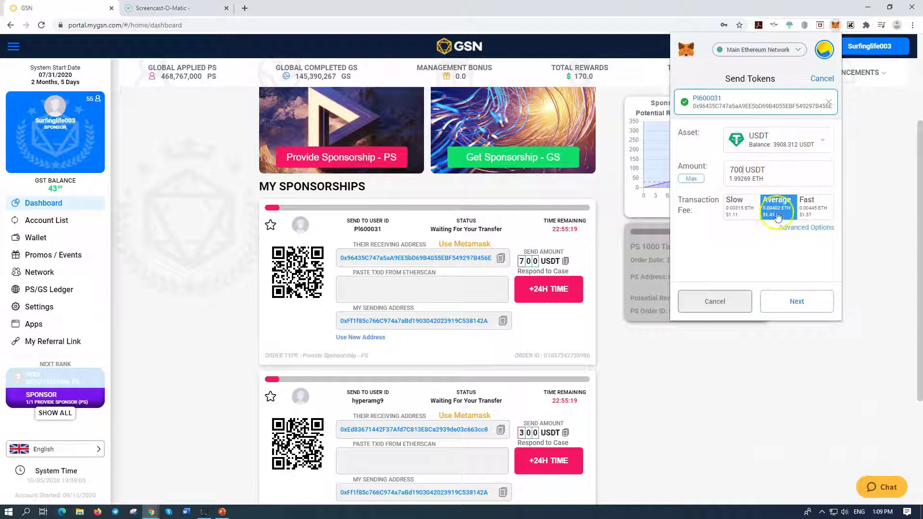
{"action": "left_click", "coordinate": [820, 215]}
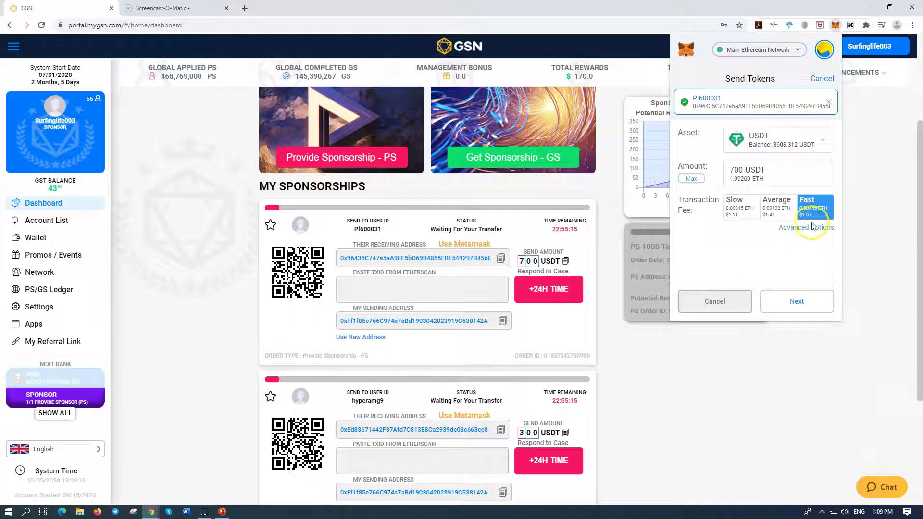
{"action": "left_click", "coordinate": [809, 231]}
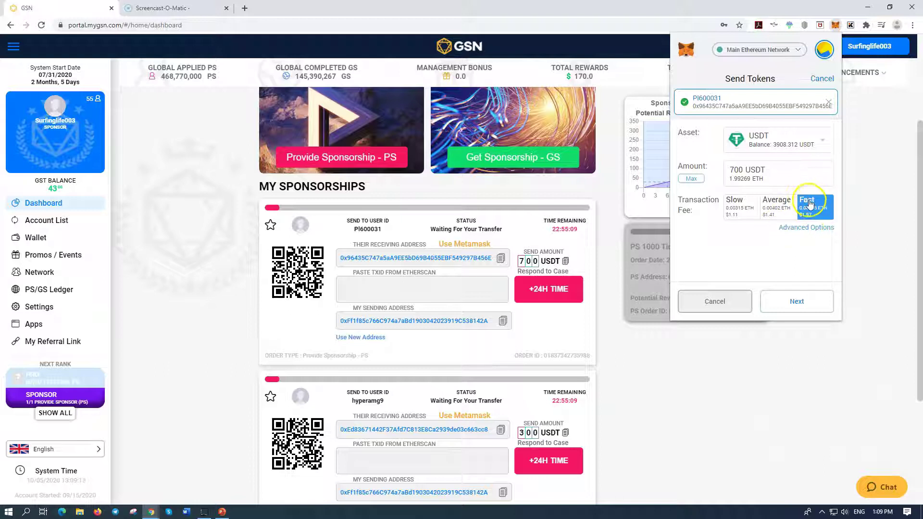
{"action": "left_click", "coordinate": [792, 294]}
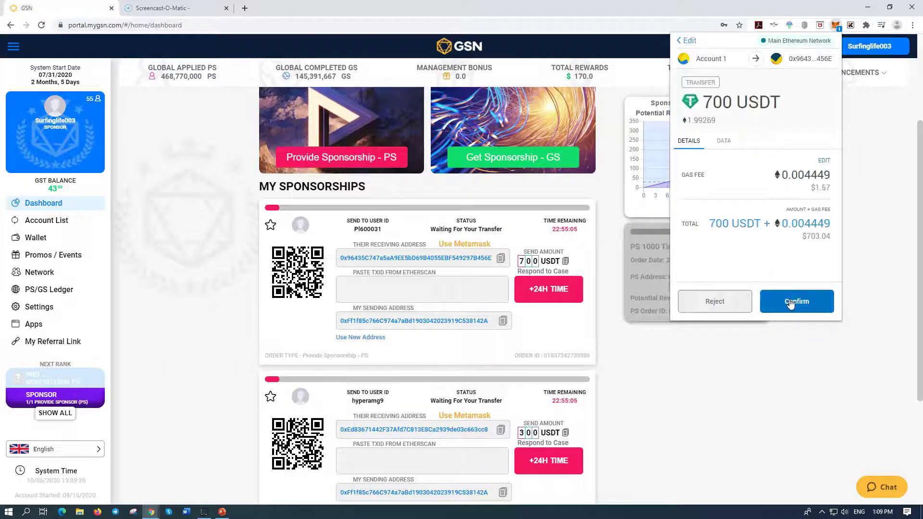
{"action": "left_click", "coordinate": [791, 302]}
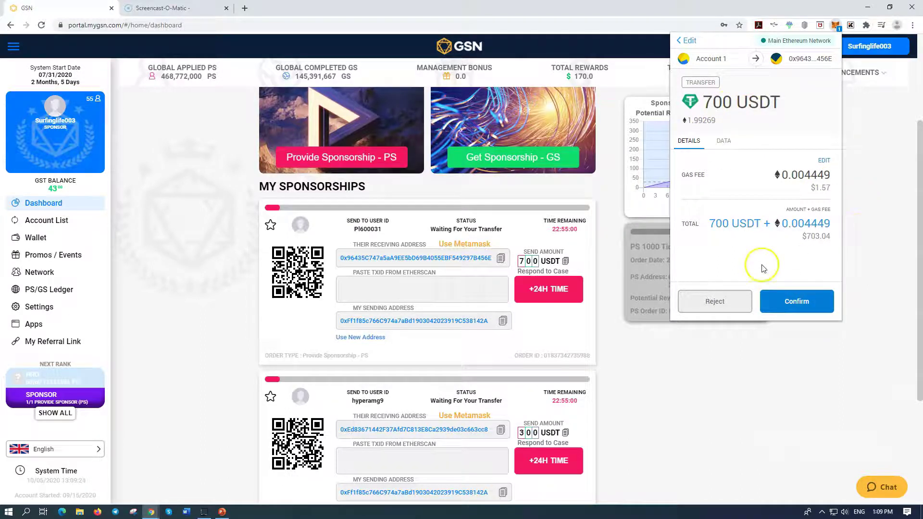
{"action": "left_click", "coordinate": [796, 305]}
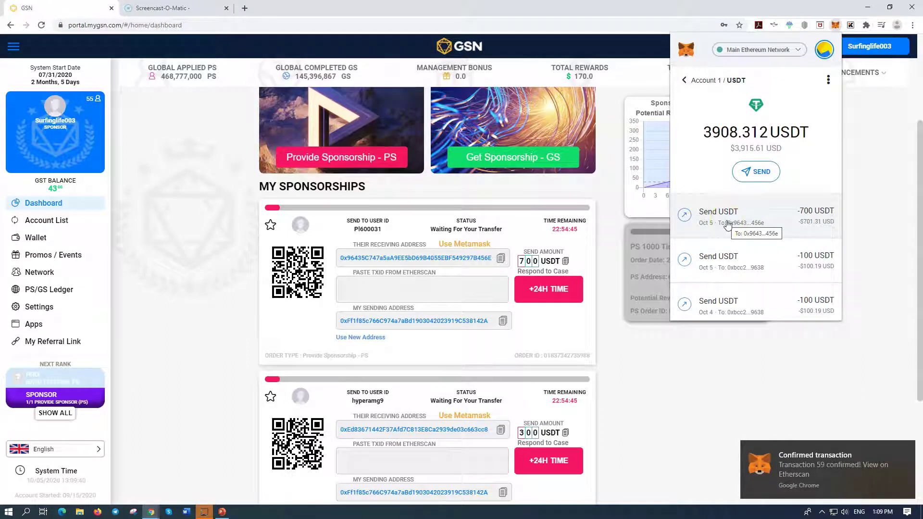
- View the completed 700 USDT transfer on Etherscan and copy its transaction hash
{"action": "left_click", "coordinate": [353, 284]}
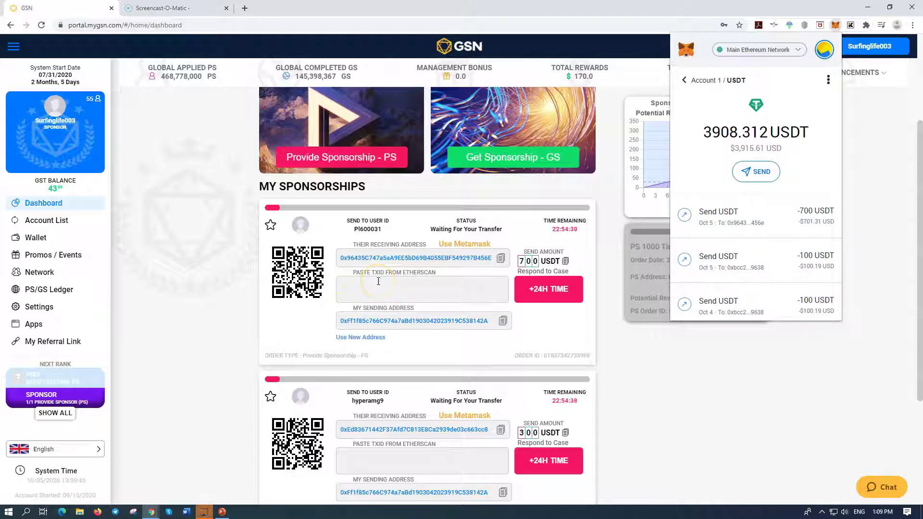
{"action": "left_click", "coordinate": [374, 292]}
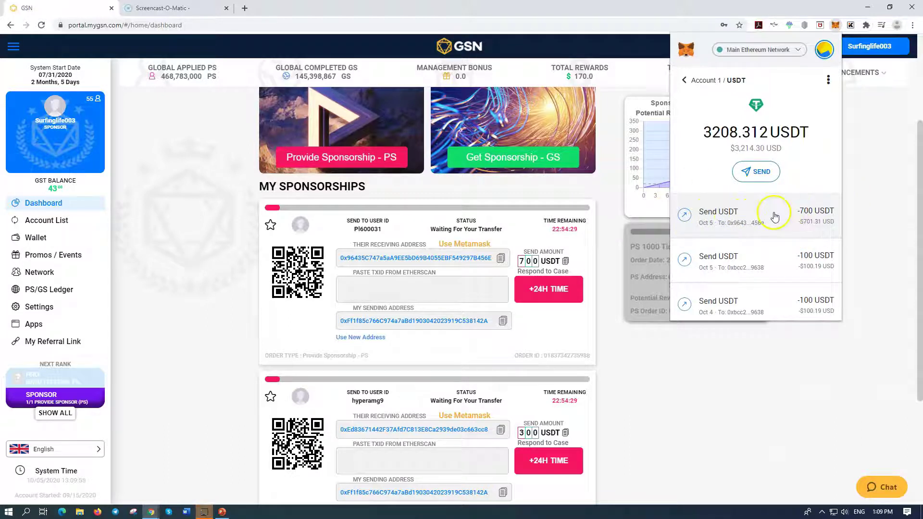
{"action": "left_click", "coordinate": [777, 215]}
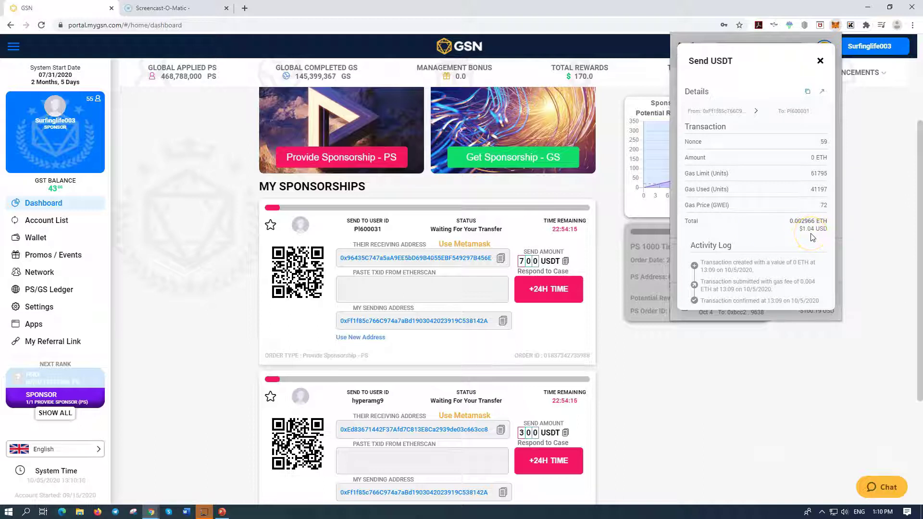
{"action": "left_click", "coordinate": [822, 93]}
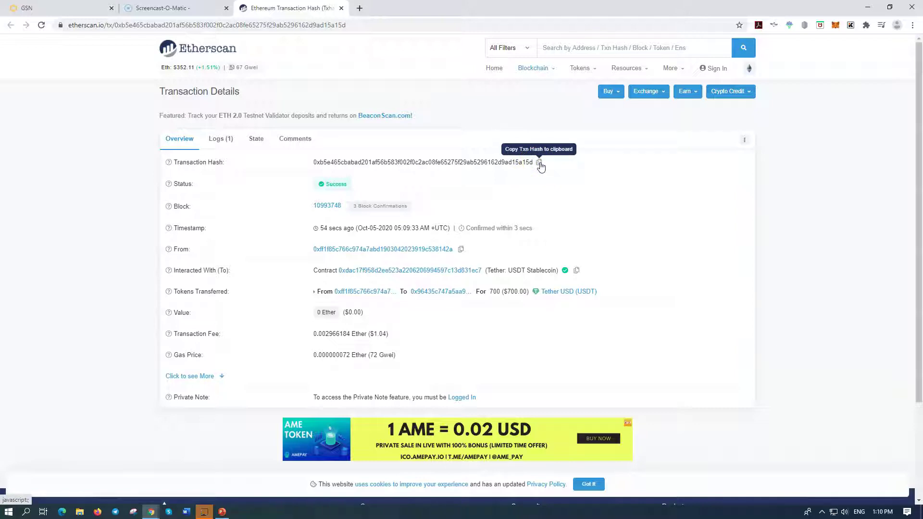
- Paste the transaction hash as the TXID of the 700 USDT sponsorship order in GSN, and submit and confirm the PS
{"action": "left_click", "coordinate": [78, 12]}
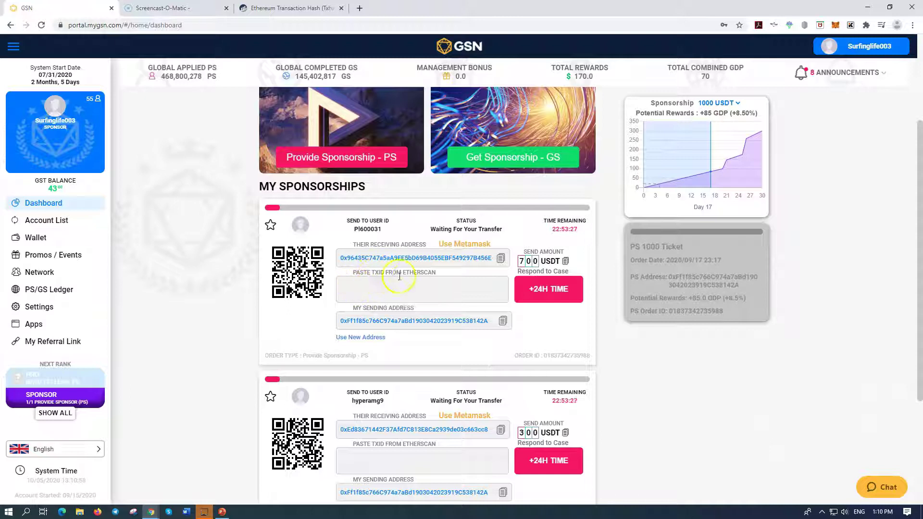
{"action": "left_click", "coordinate": [349, 285]}
{"action": "right_click", "coordinate": [348, 291]}
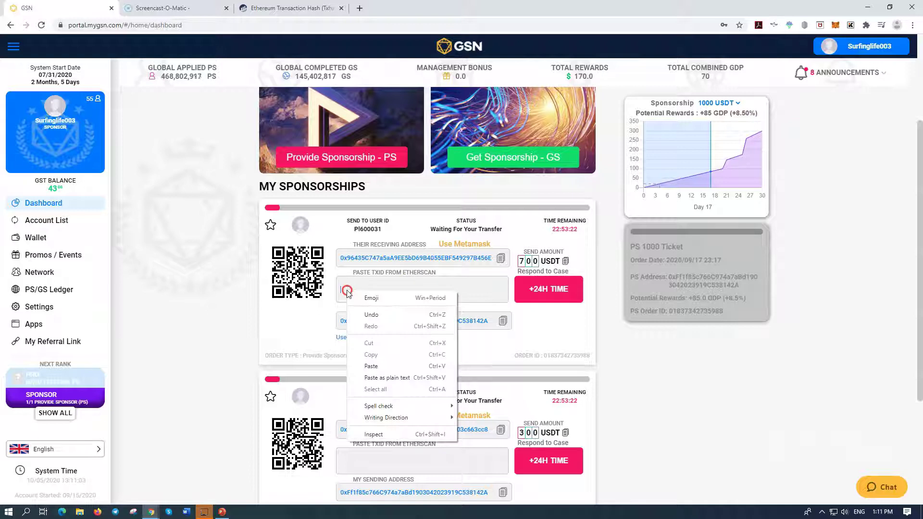
{"action": "left_click", "coordinate": [371, 365]}
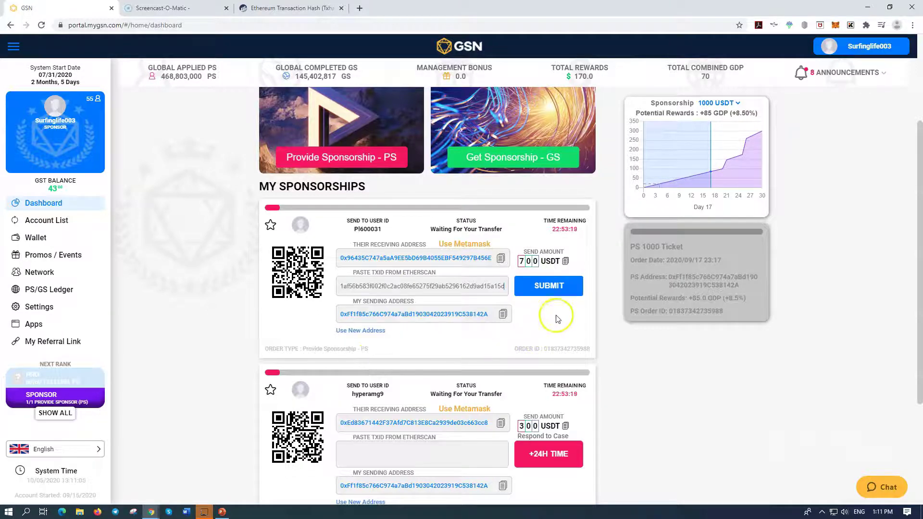
{"action": "left_click", "coordinate": [545, 287]}
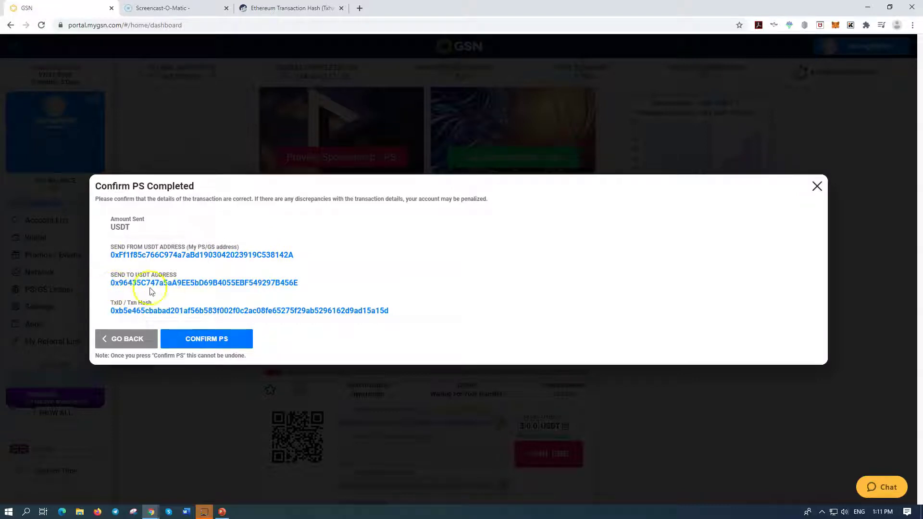
{"action": "left_click", "coordinate": [207, 339]}
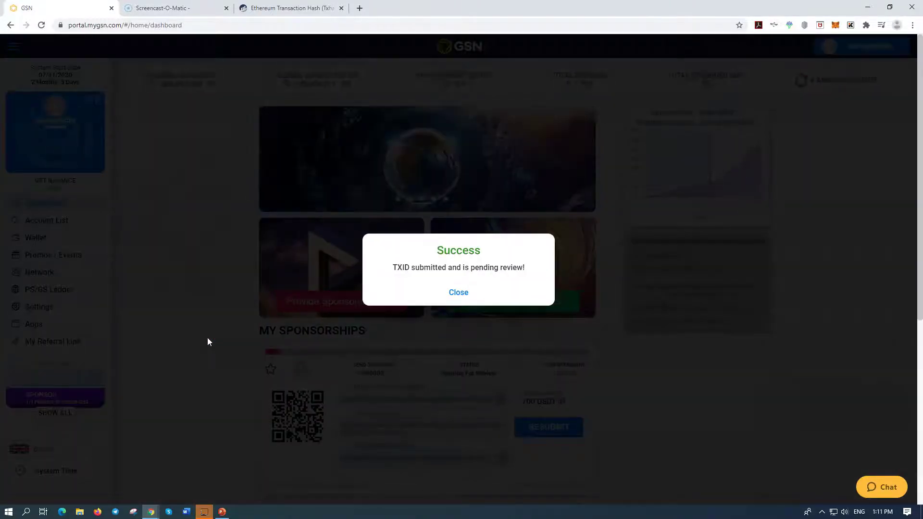
{"action": "left_click", "coordinate": [462, 295]}
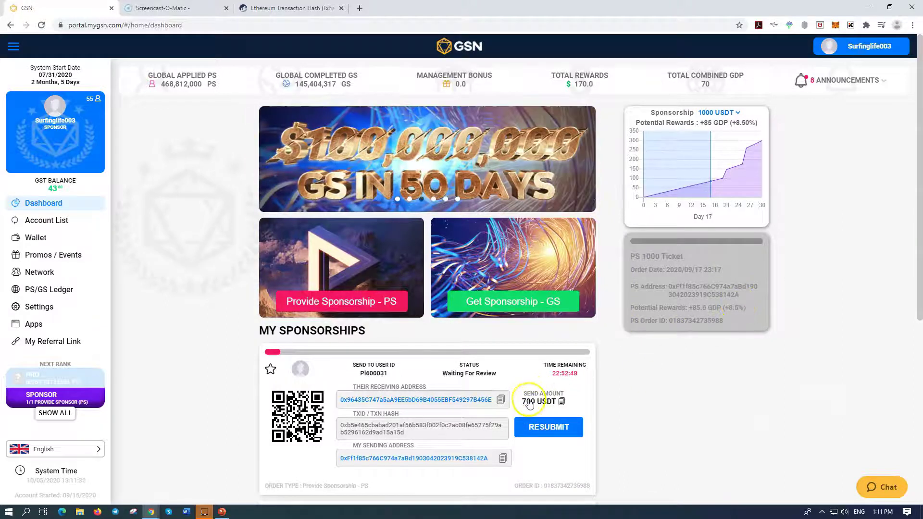
- Copy the receiving address of the 300 USDT sponsorship order and paste it as the recipient of a USDT transfer in MetaMask
{"action": "scroll", "coordinate": [664, 390], "scroll_direction": "down", "scroll_amount": 4}
{"action": "scroll", "coordinate": [667, 385], "scroll_direction": "down", "scroll_amount": 1}
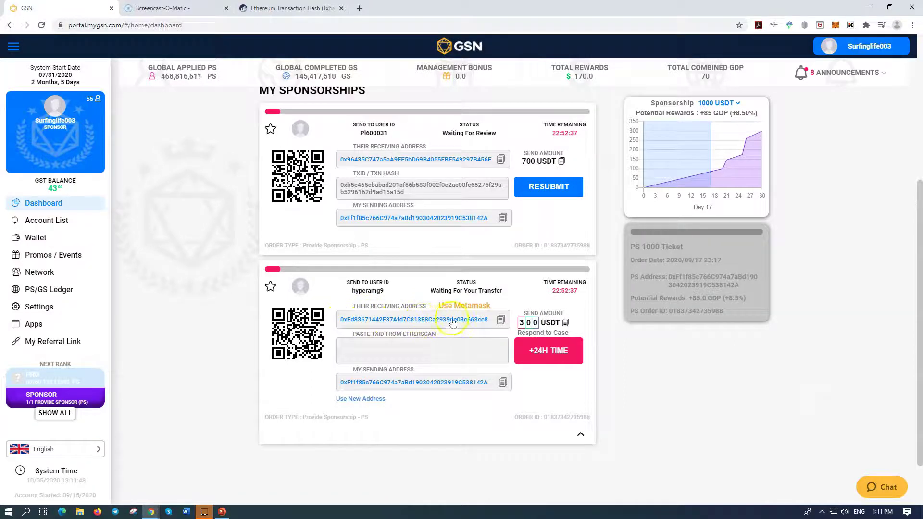
{"action": "left_click", "coordinate": [503, 321]}
{"action": "left_click", "coordinate": [836, 26]}
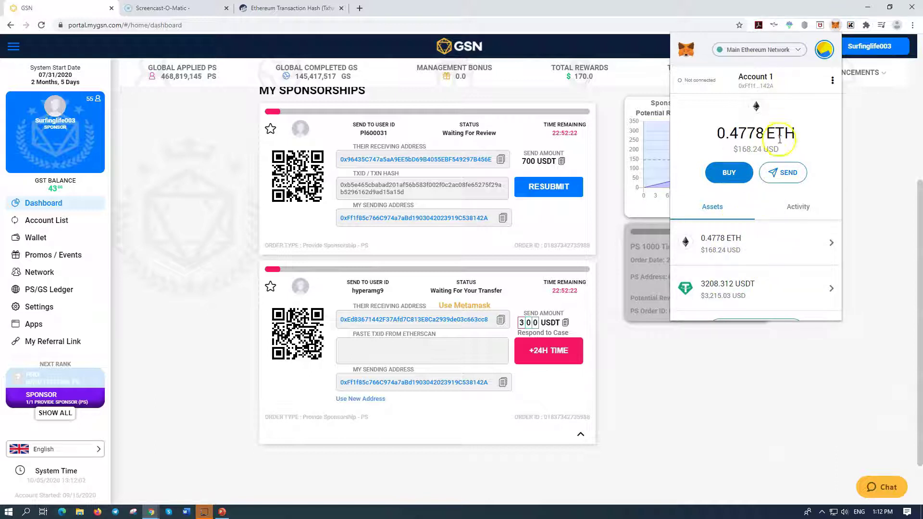
{"action": "left_click", "coordinate": [760, 290]}
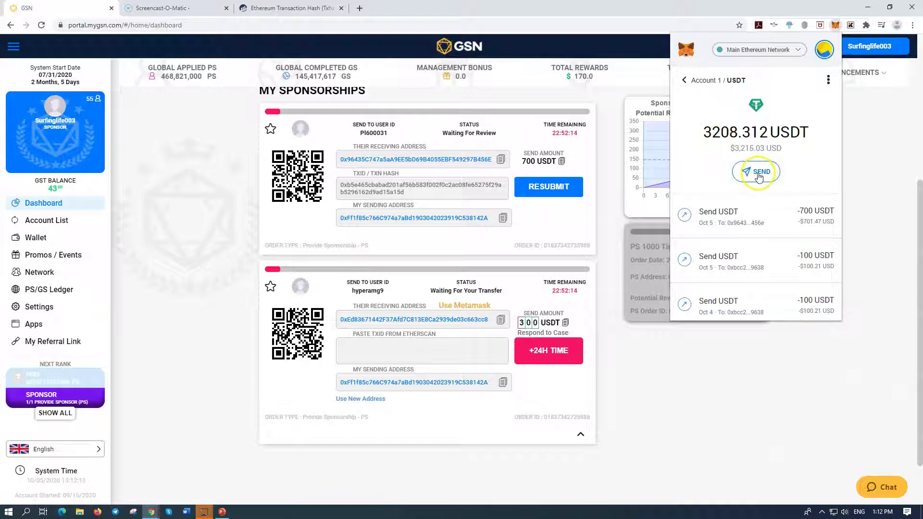
{"action": "left_click", "coordinate": [759, 174]}
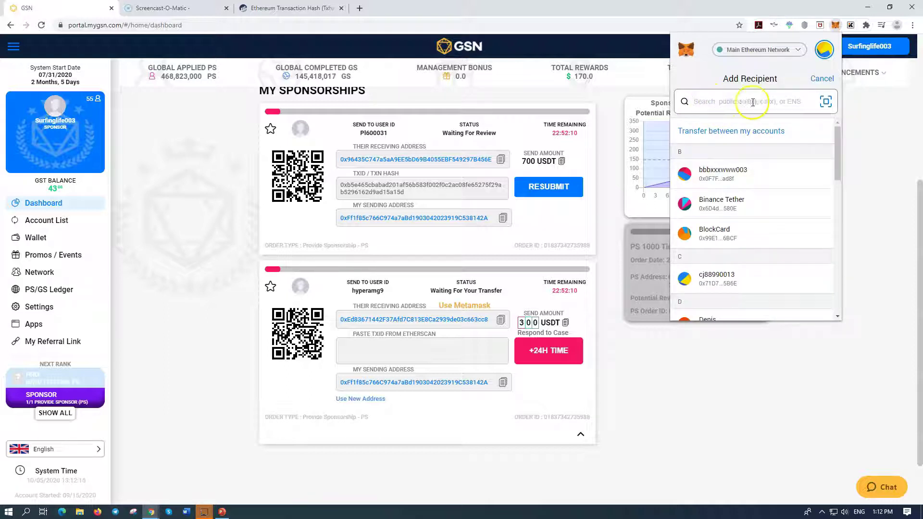
{"action": "right_click", "coordinate": [697, 100]}
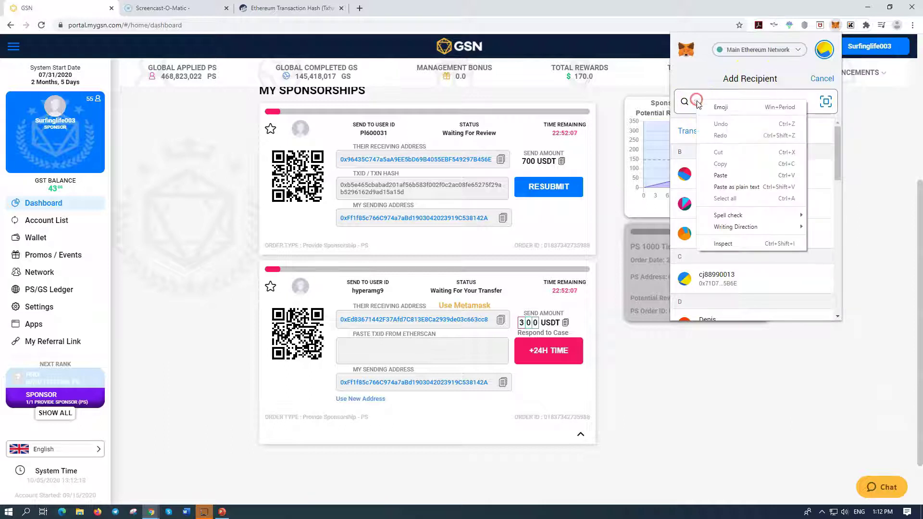
{"action": "left_click", "coordinate": [725, 173]}
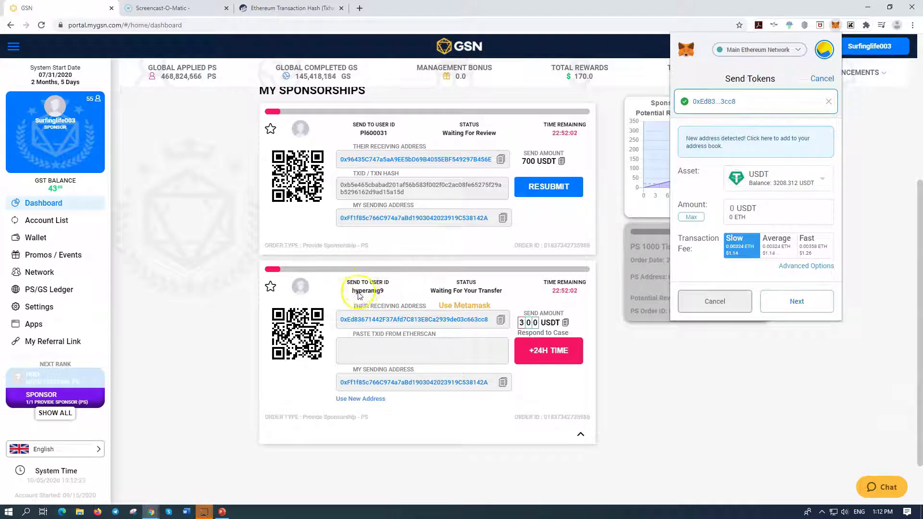
- Add the 300 USDT order's recipient address to the address book, using that recipient's GSN user ID as alias
{"action": "left_click", "coordinate": [719, 140]}
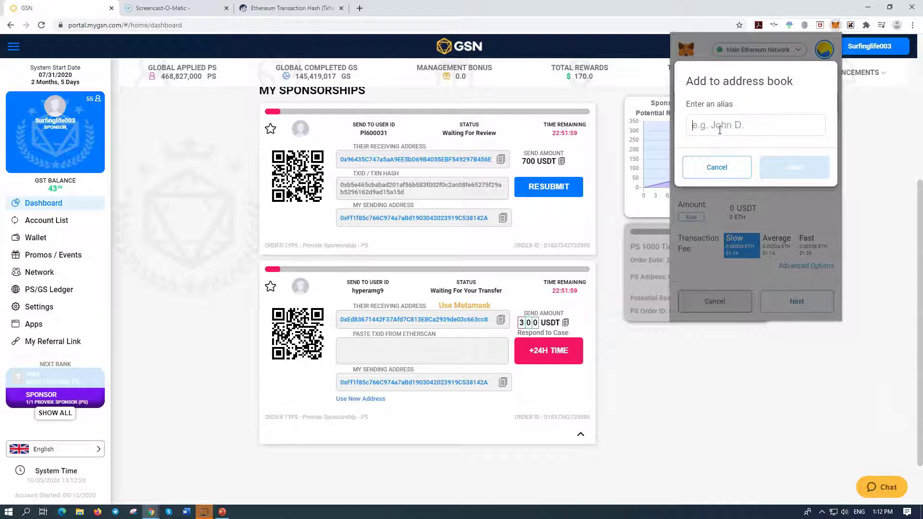
{"action": "type", "text": "hyperamg"}
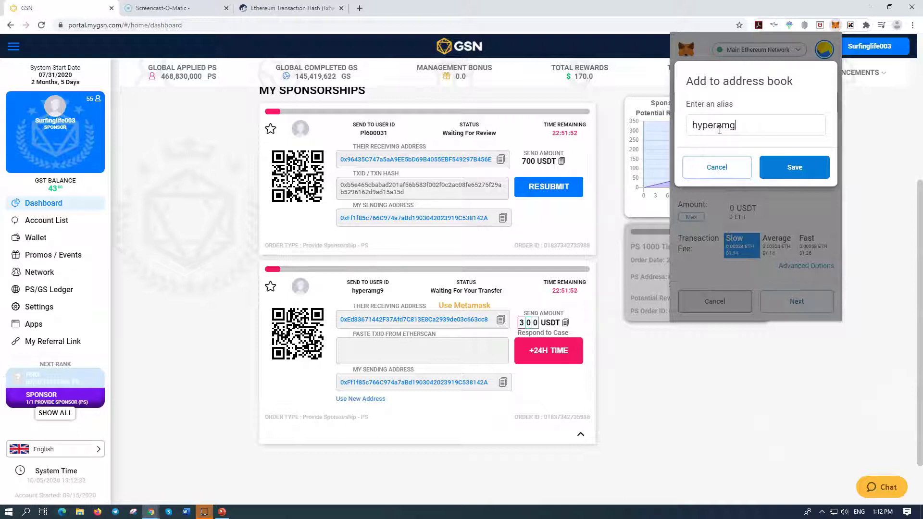
{"action": "type", "text": "9"}
{"action": "left_click", "coordinate": [796, 166]}
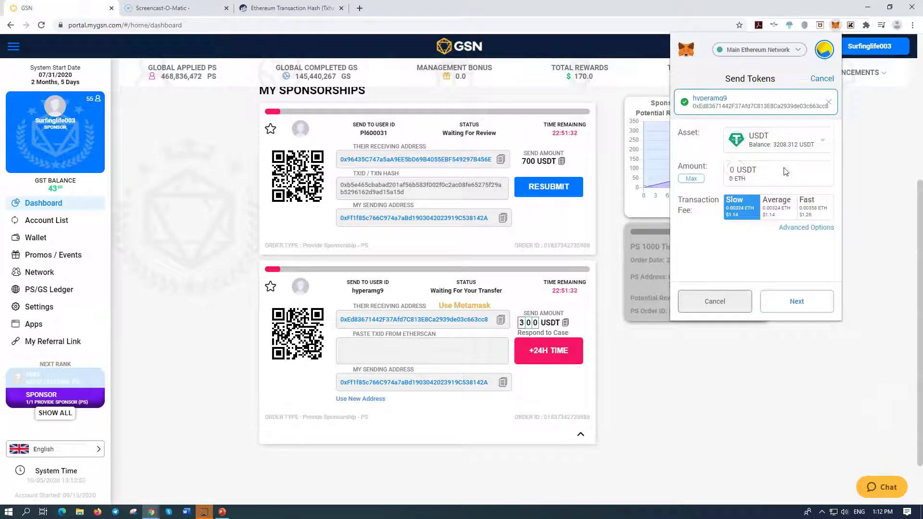
- Set the transfer amount to 300 USDT with the Fast transaction fee, and confirm the transfer
{"action": "type", "text": "300"}
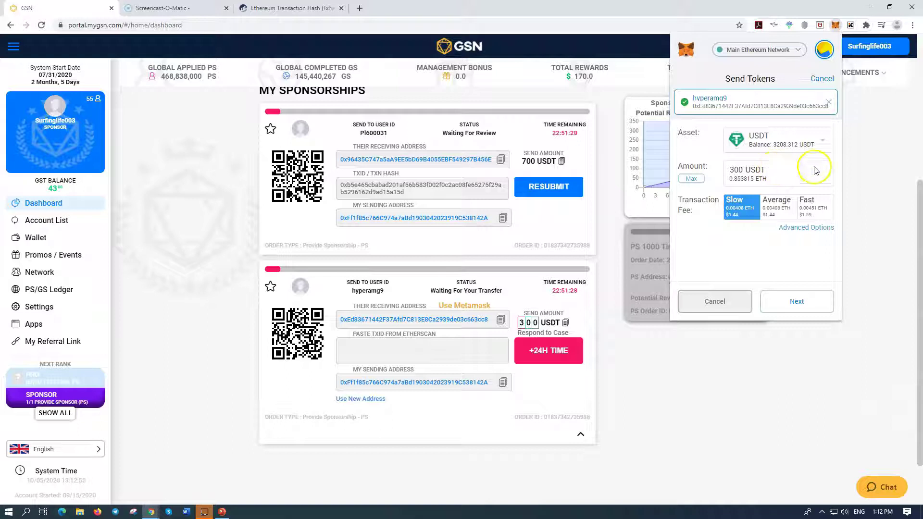
{"action": "left_click", "coordinate": [812, 213]}
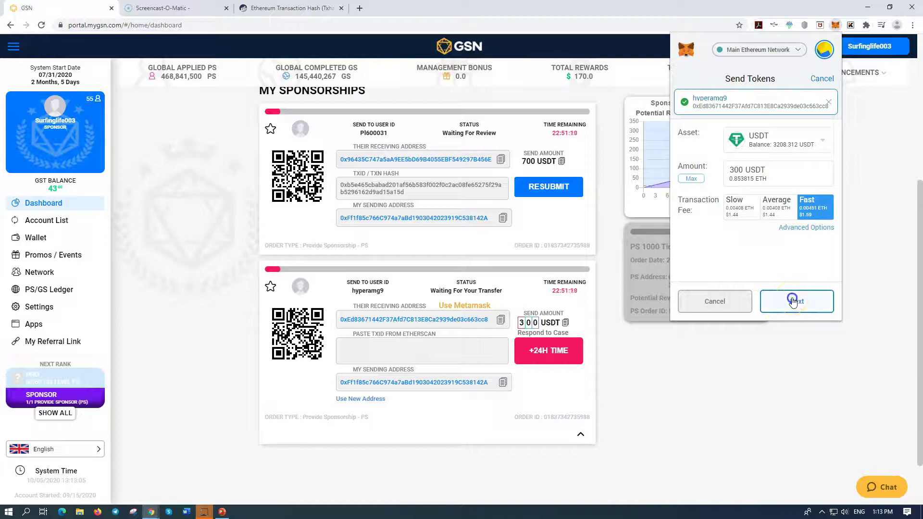
{"action": "left_click", "coordinate": [793, 301]}
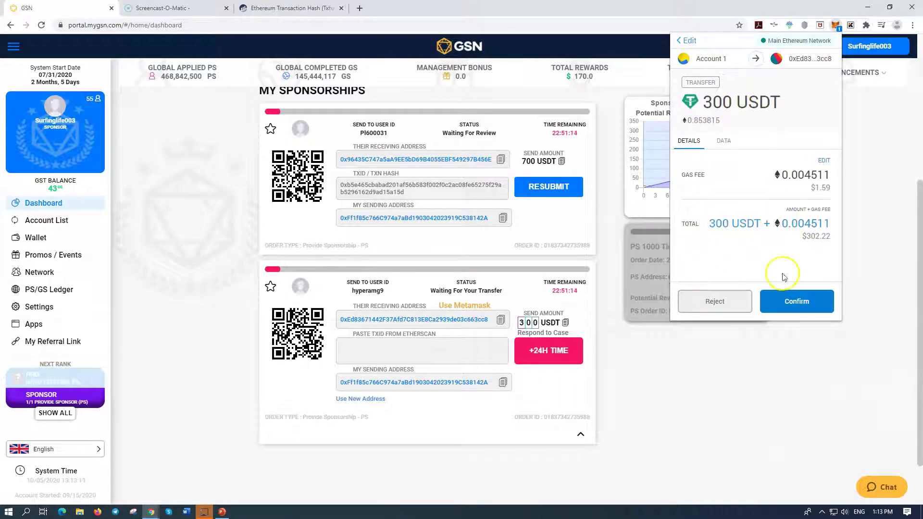
{"action": "left_click", "coordinate": [796, 302]}
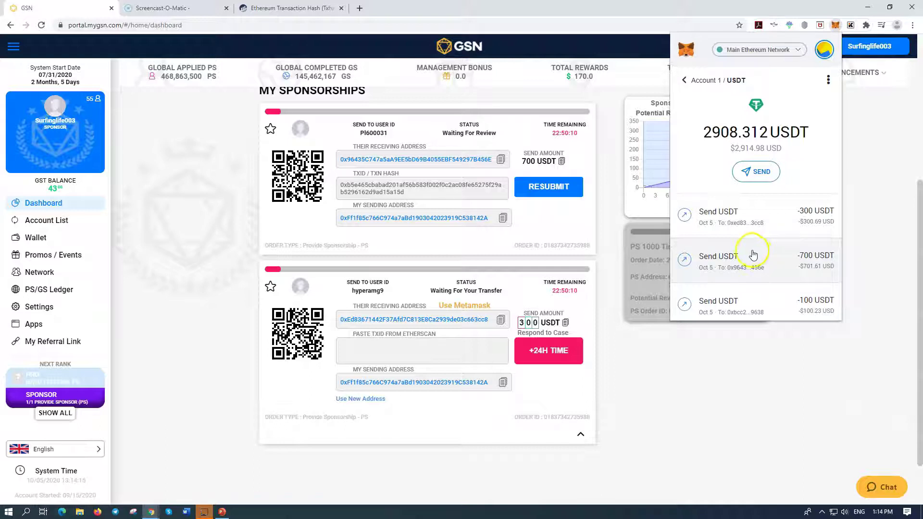
{"action": "left_click", "coordinate": [848, 239]}
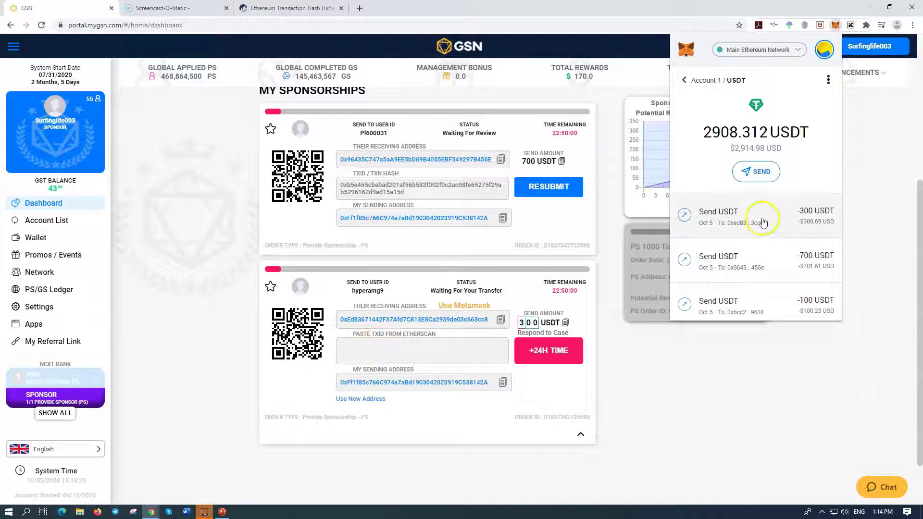
{"action": "left_click", "coordinate": [737, 214]}
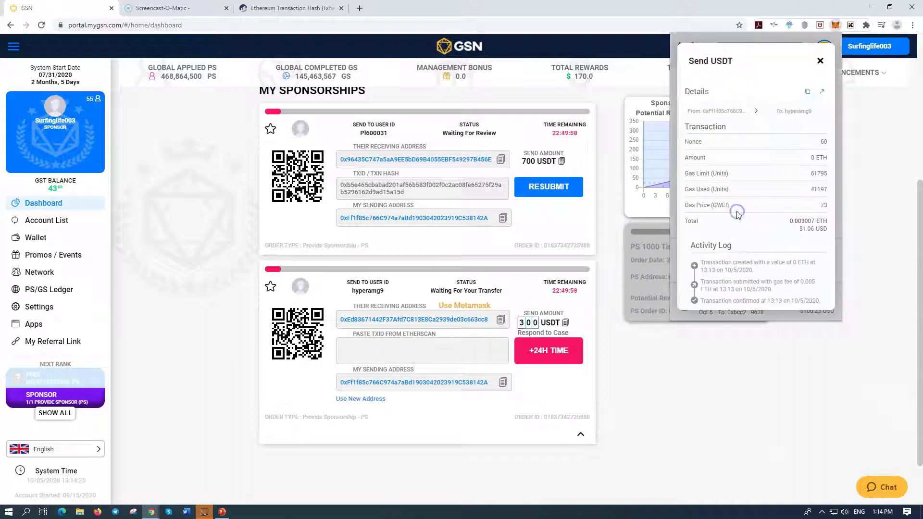
{"action": "left_click", "coordinate": [823, 91]}
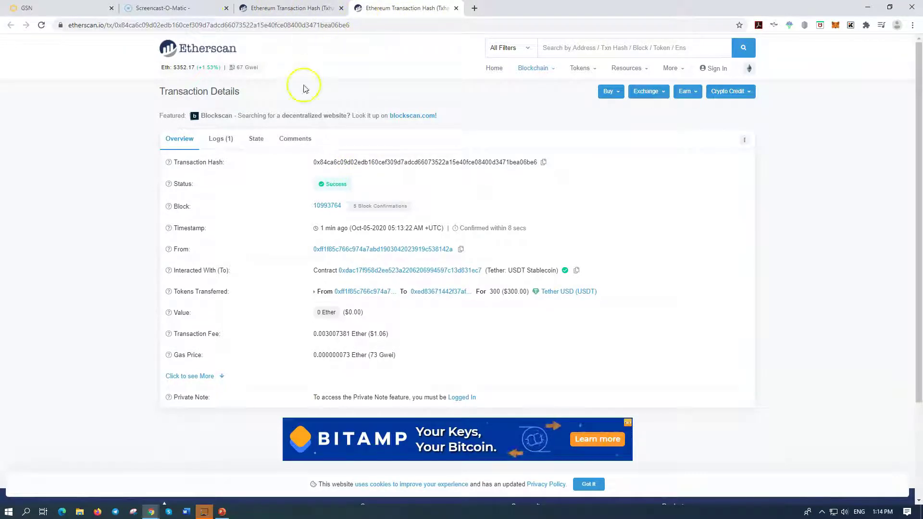
{"action": "left_click", "coordinate": [342, 8]}
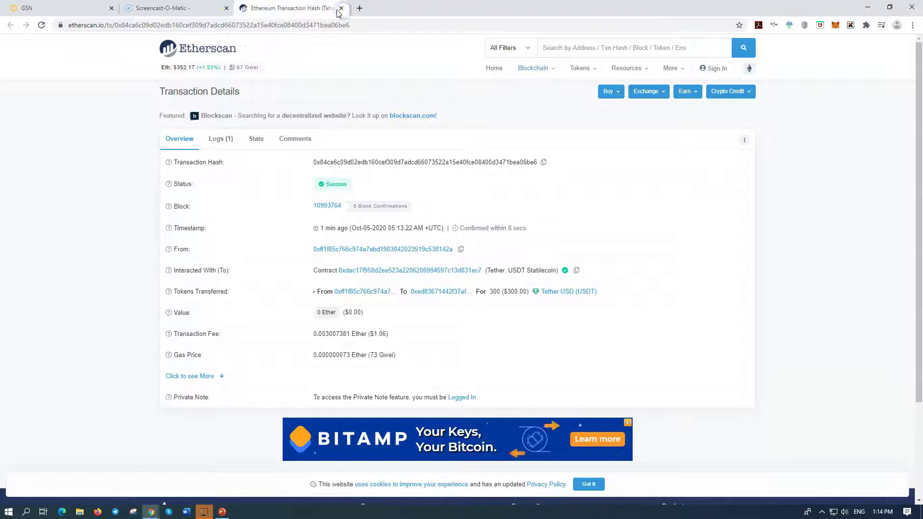
{"action": "left_click", "coordinate": [340, 8]}
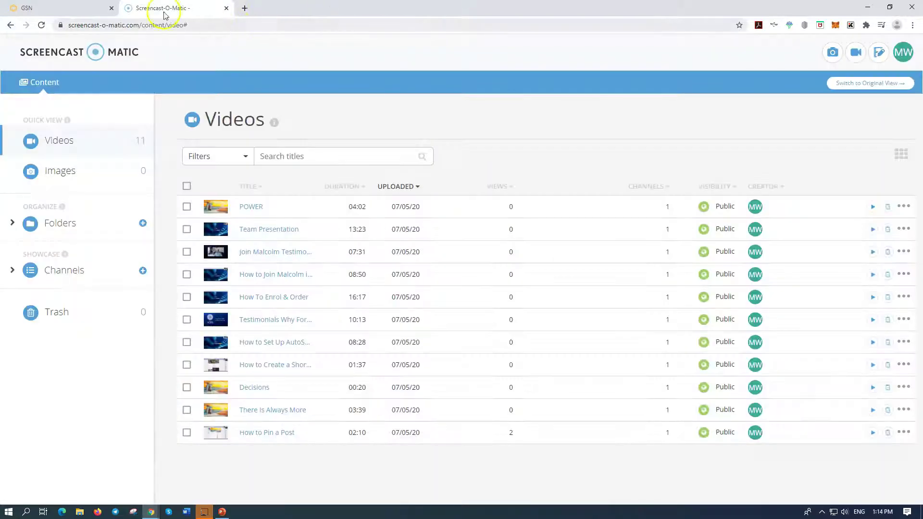
{"action": "left_click", "coordinate": [78, 8]}
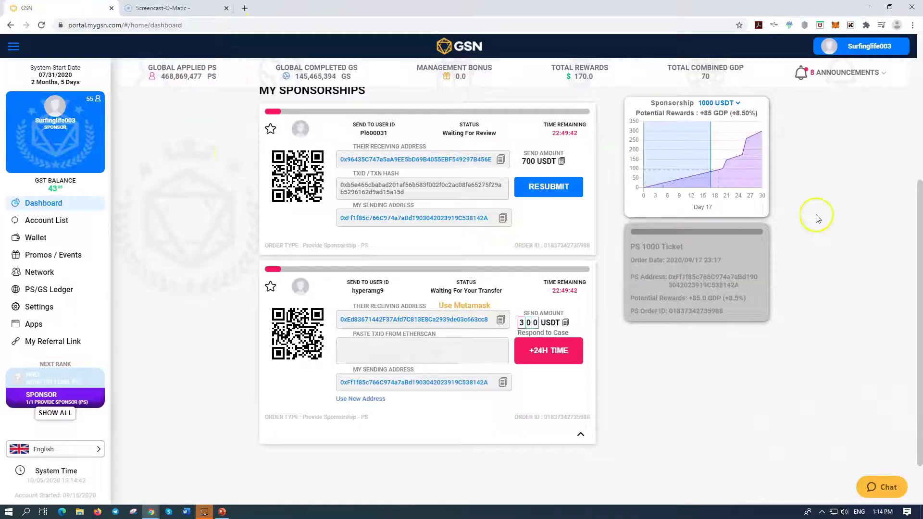
- Open the 300 USDT transfer from MetaMask's USDT history on Etherscan and copy its transaction hash
{"action": "left_click", "coordinate": [837, 28]}
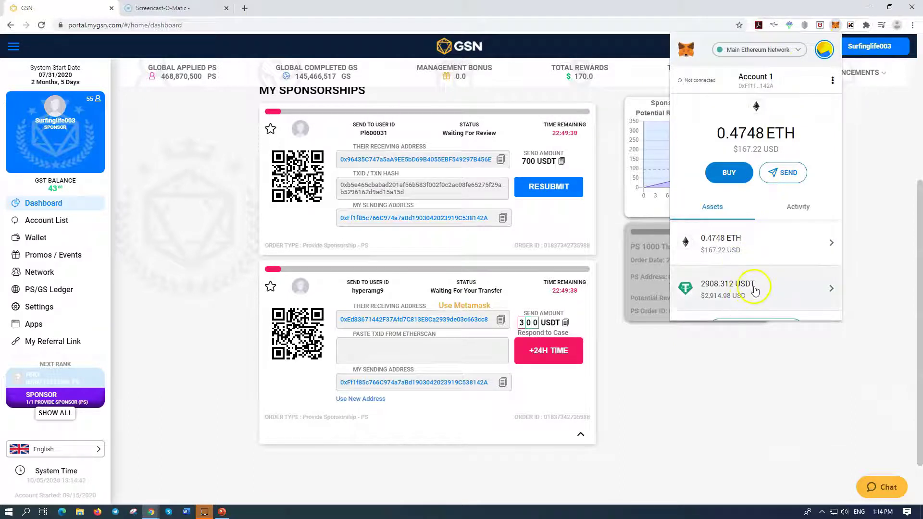
{"action": "left_click", "coordinate": [756, 290]}
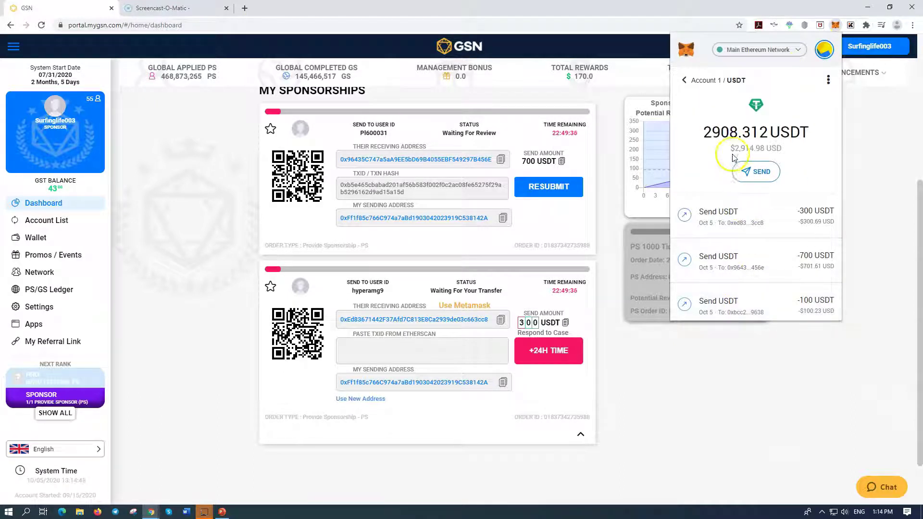
{"action": "left_click", "coordinate": [773, 211]}
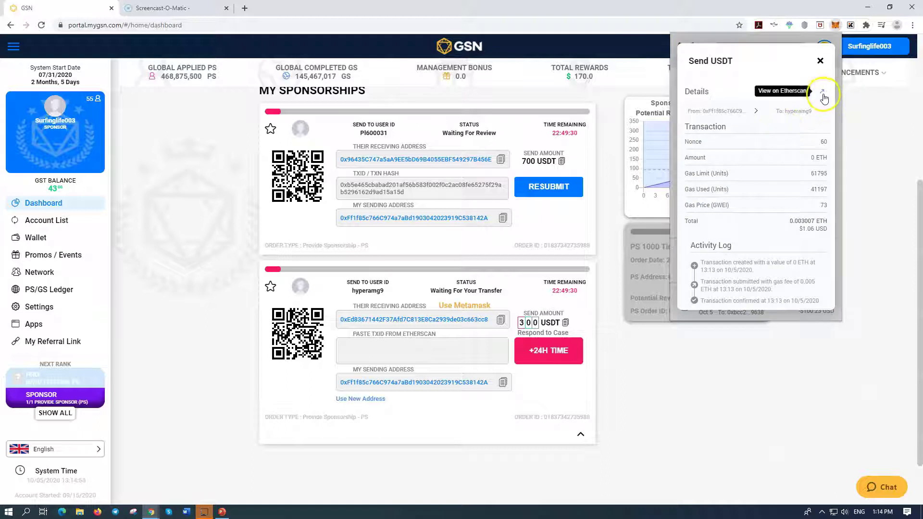
{"action": "left_click", "coordinate": [823, 93]}
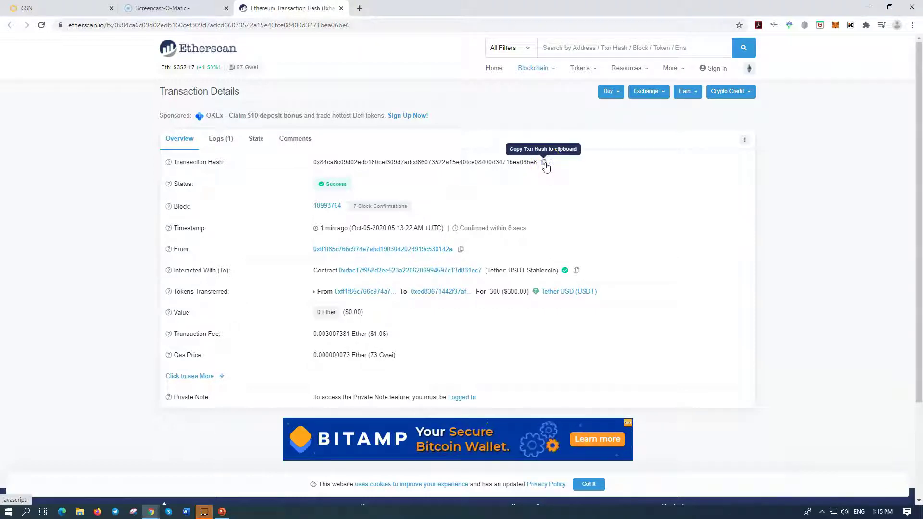
- Paste the transaction hash as the TXID of the 300 USDT sponsorship order in GSN, and submit and confirm the PS
{"action": "left_click", "coordinate": [84, 10]}
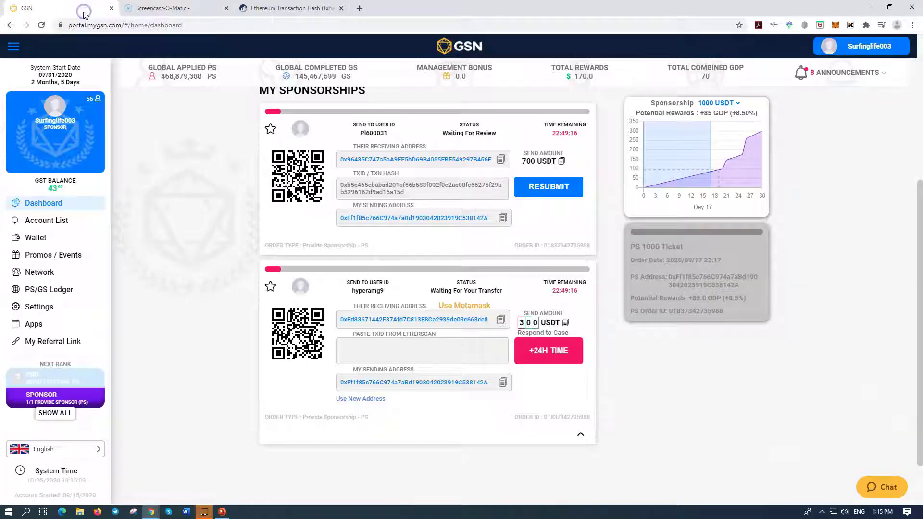
{"action": "right_click", "coordinate": [352, 348]}
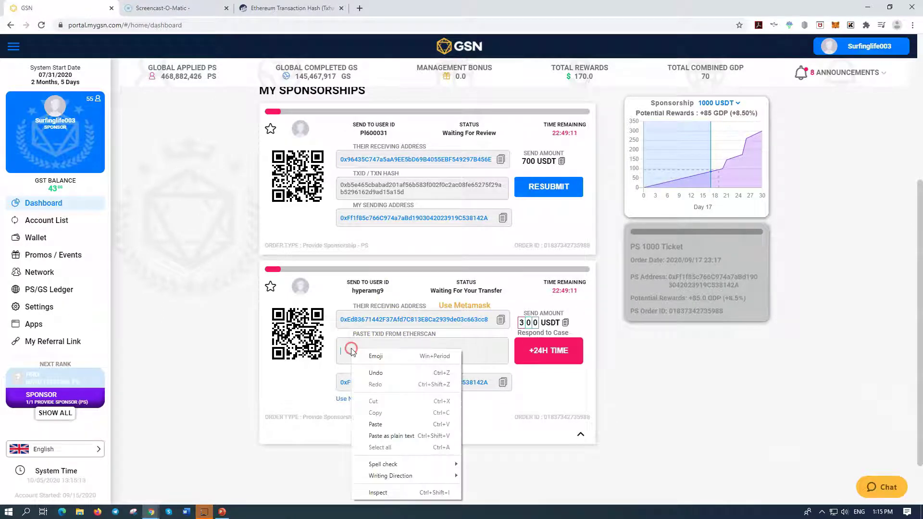
{"action": "left_click", "coordinate": [378, 424]}
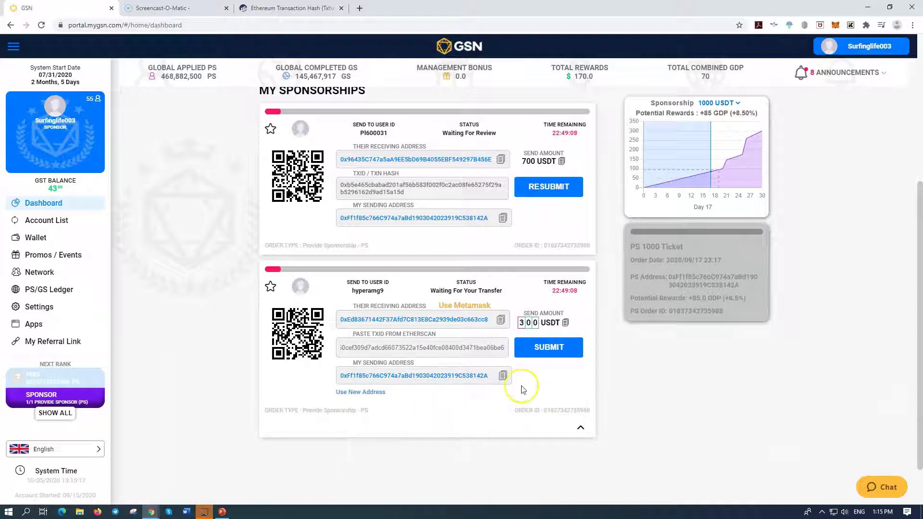
{"action": "left_click", "coordinate": [548, 349]}
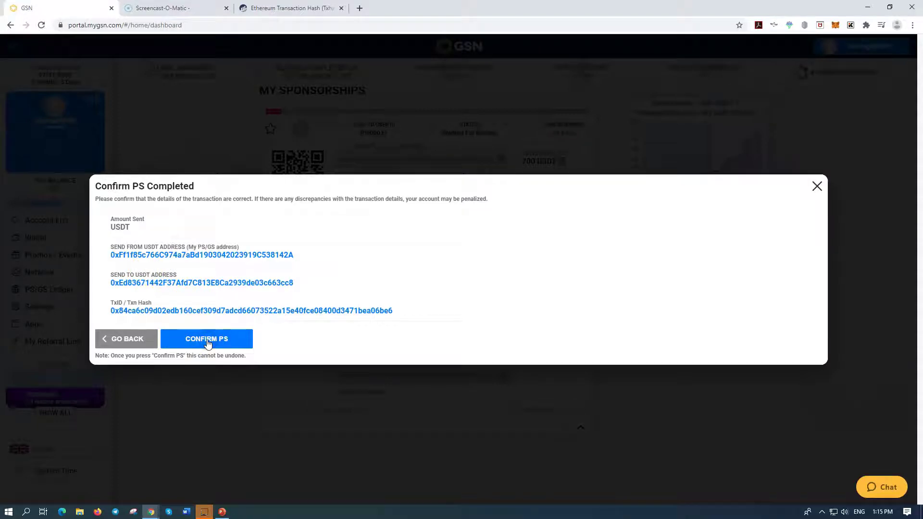
{"action": "left_click", "coordinate": [186, 342]}
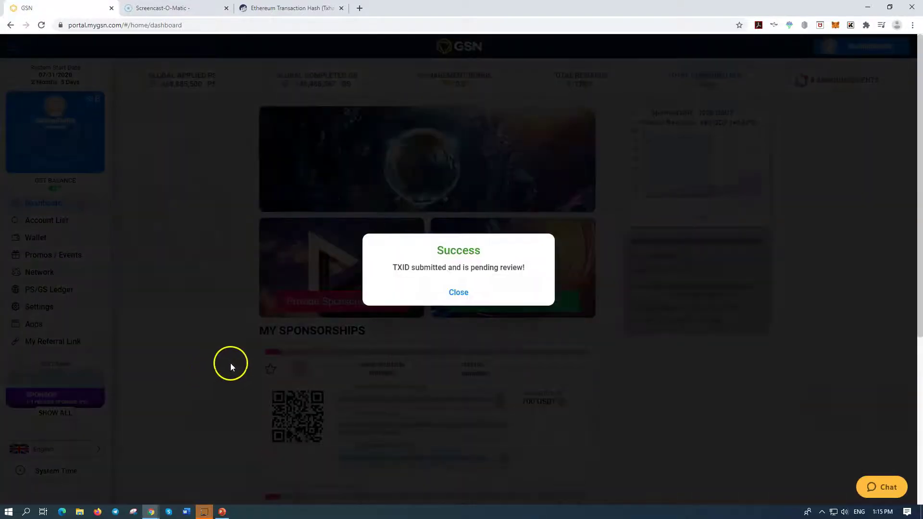
{"action": "left_click", "coordinate": [458, 292]}
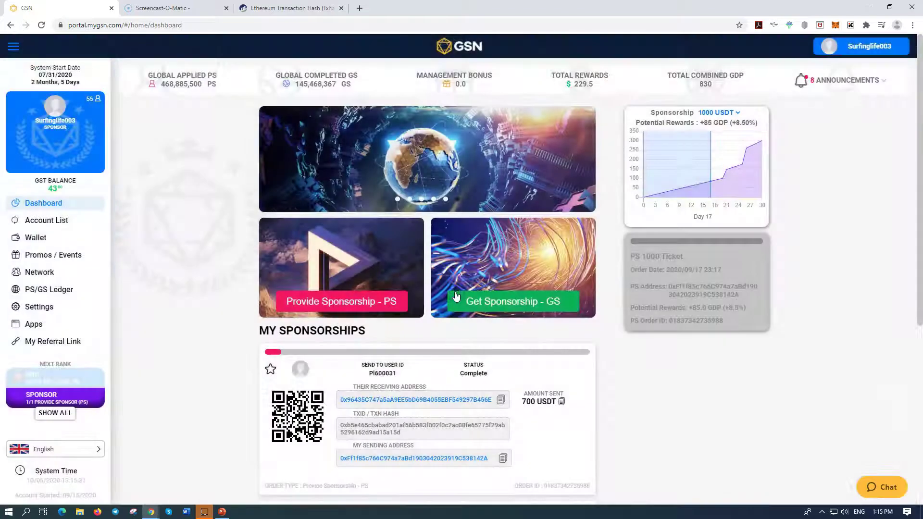
- Check the status of the 700 and 300 USDT orders under My Sponsorships
{"action": "scroll", "coordinate": [634, 400], "scroll_direction": "down", "scroll_amount": 5}
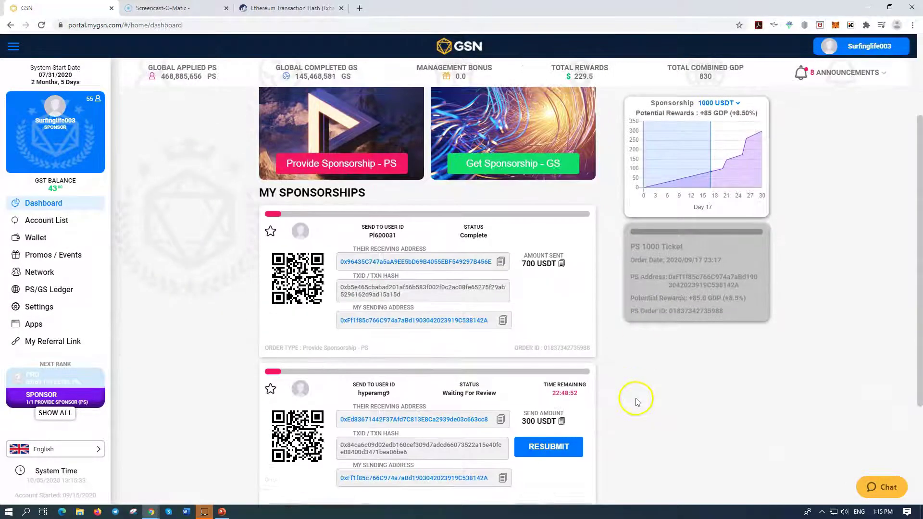
{"action": "scroll", "coordinate": [639, 400], "scroll_direction": "down", "scroll_amount": 1}
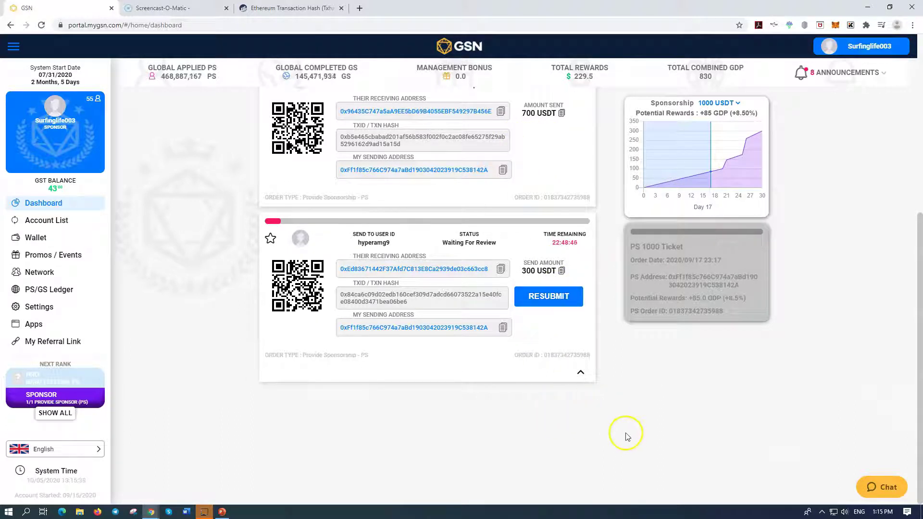
{"action": "scroll", "coordinate": [627, 437], "scroll_direction": "up", "scroll_amount": 6}
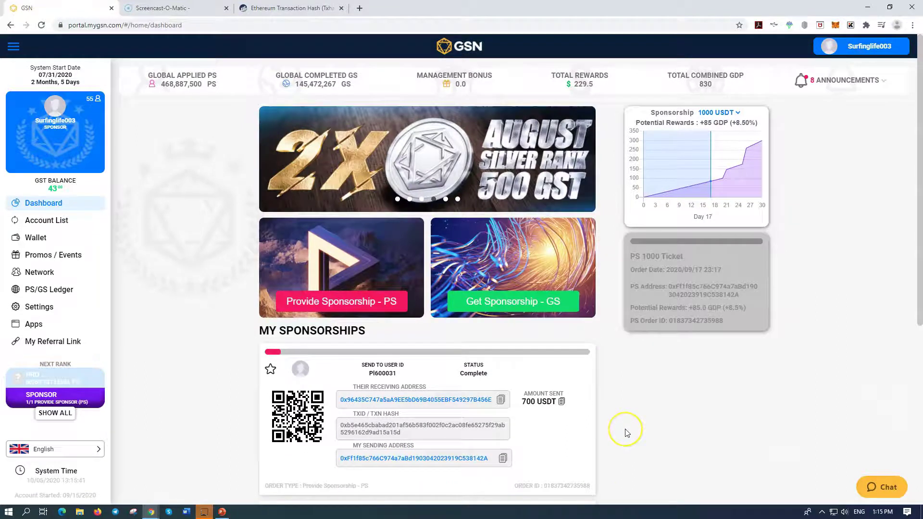
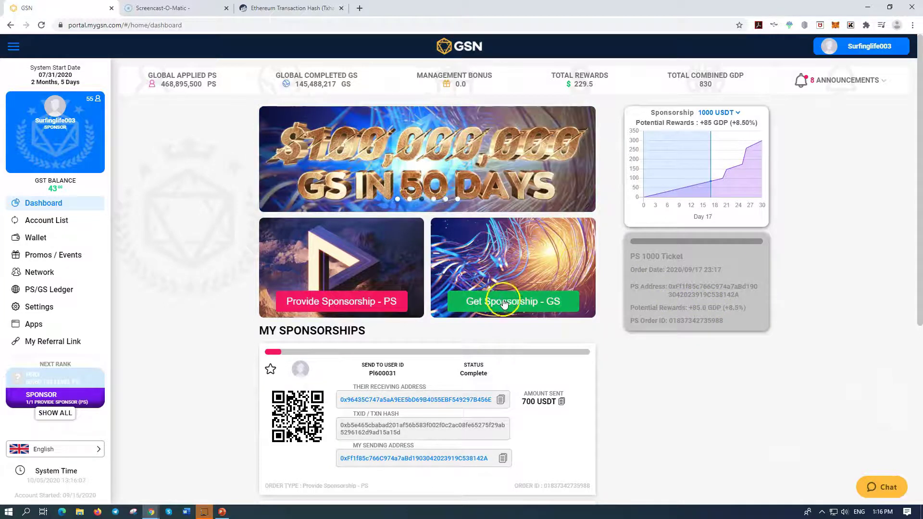
{"action": "scroll", "coordinate": [529, 387], "scroll_direction": "down", "scroll_amount": 5}
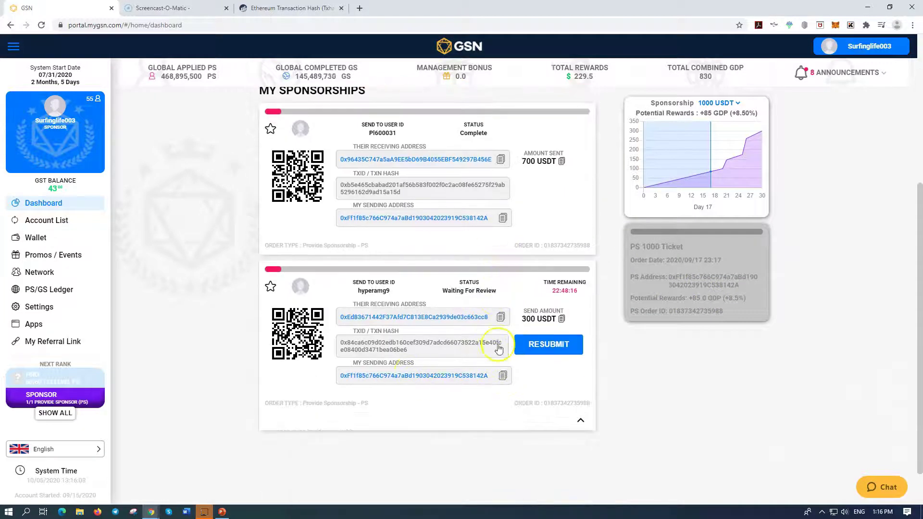
{"action": "scroll", "coordinate": [526, 245], "scroll_direction": "up", "scroll_amount": 4}
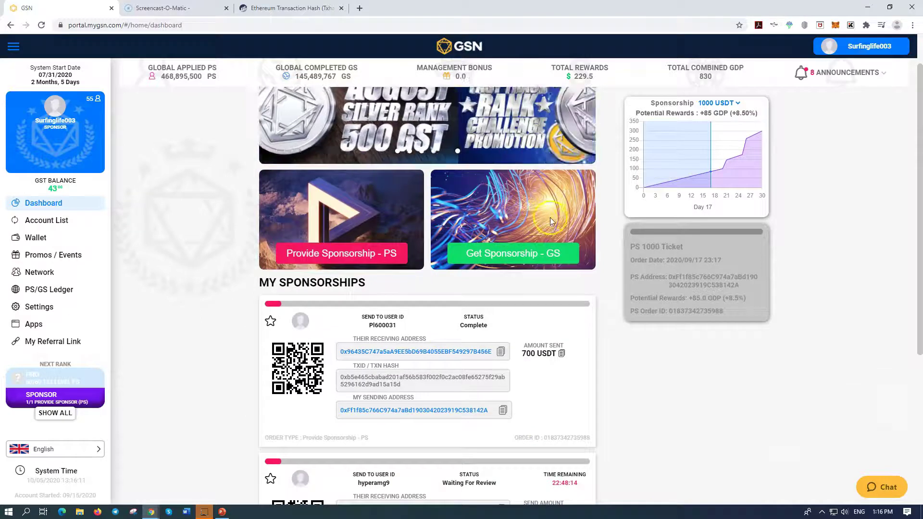
{"action": "left_click", "coordinate": [506, 250]}
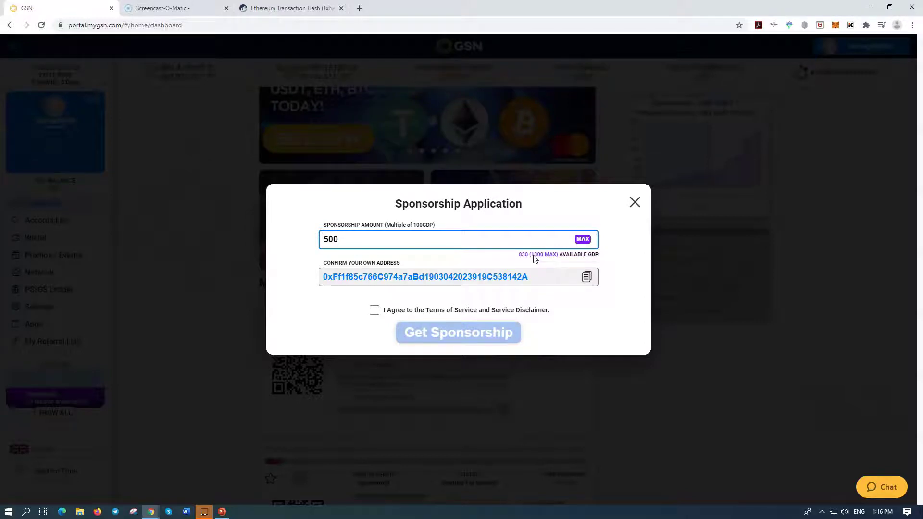
{"action": "key", "text": "BackSpace"}
{"action": "key", "text": "BackSpace"}
{"action": "key", "text": "BackSpace"}
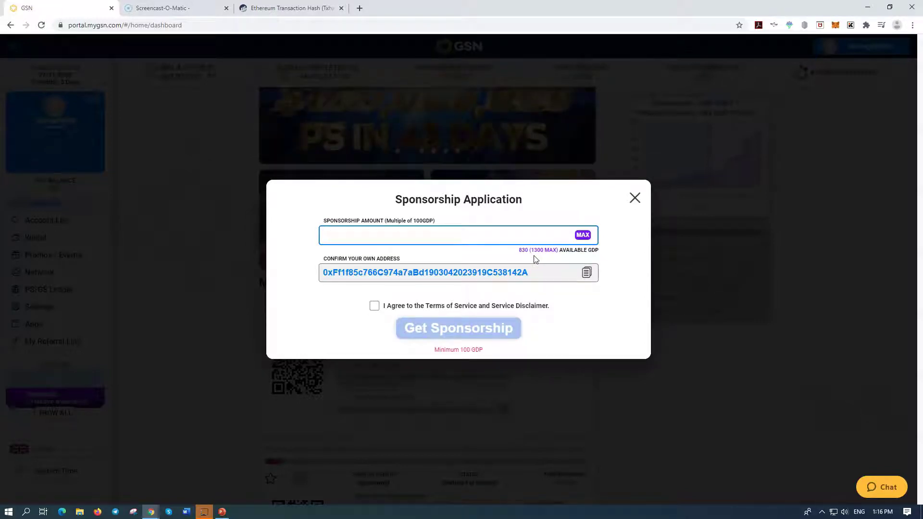
{"action": "type", "text": "800"}
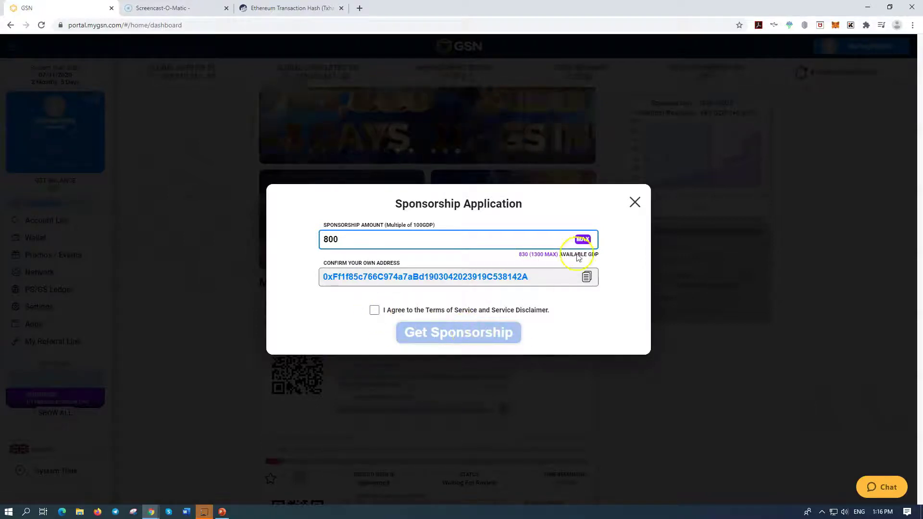
{"action": "left_click", "coordinate": [636, 204]}
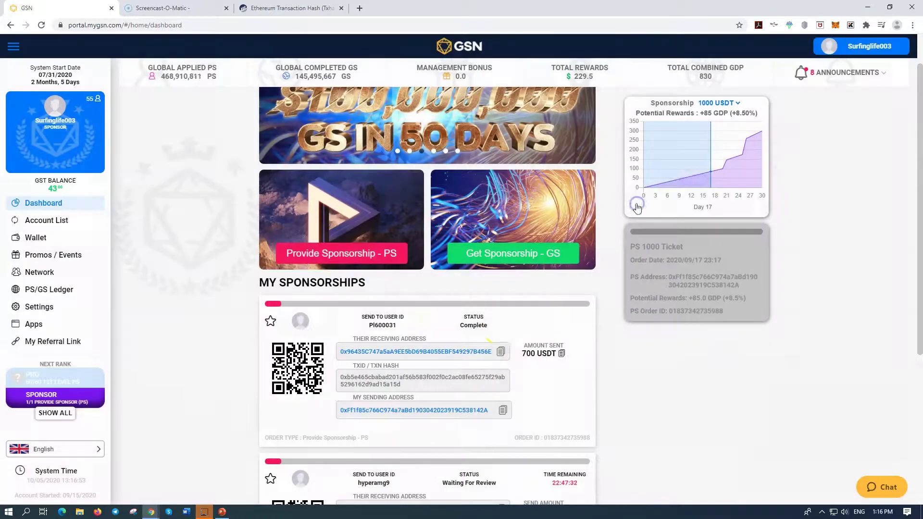
- Start a Get Sponsorship (GS) application and set the sponsorship amount to 800 GDP
{"action": "scroll", "coordinate": [536, 397], "scroll_direction": "down", "scroll_amount": 4}
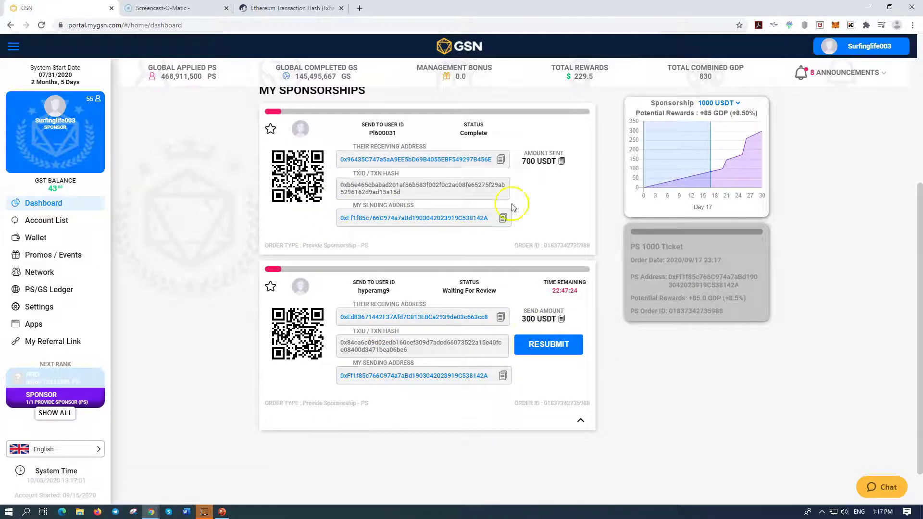
{"action": "scroll", "coordinate": [841, 276], "scroll_direction": "up", "scroll_amount": 1}
{"action": "scroll", "coordinate": [841, 276], "scroll_direction": "up", "scroll_amount": 5}
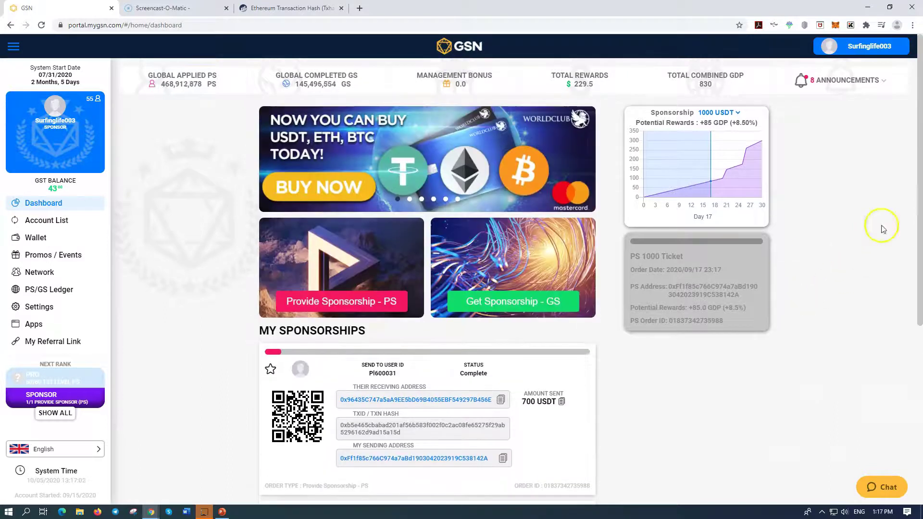
{"action": "left_click", "coordinate": [510, 303]}
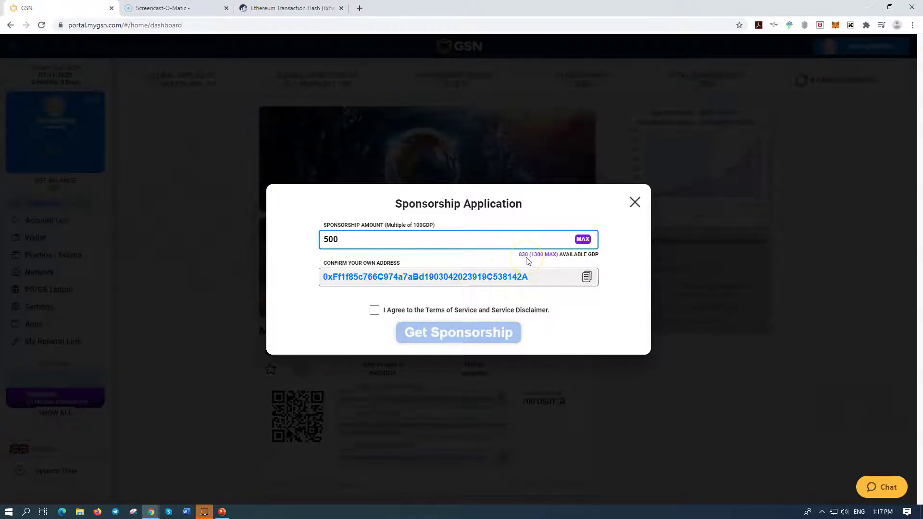
{"action": "left_click", "coordinate": [582, 240]}
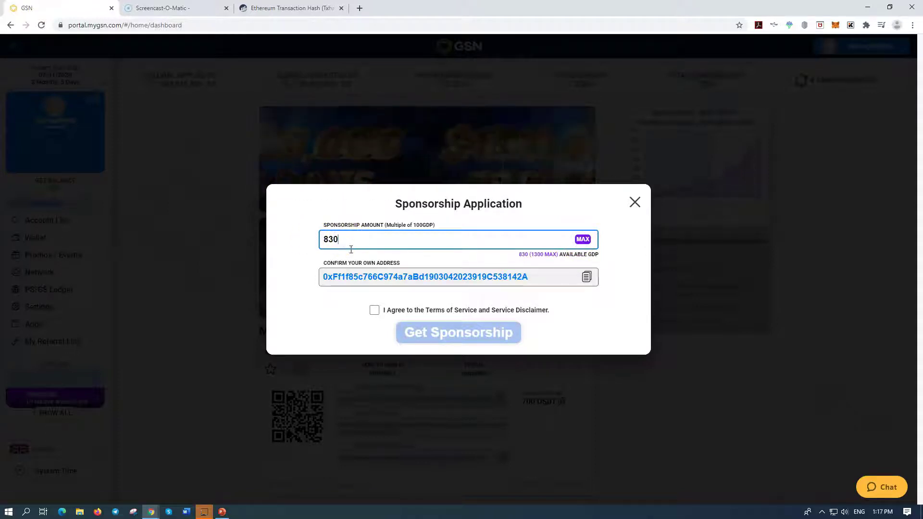
{"action": "key", "text": "BackSpace"}
{"action": "type", "text": "0"}
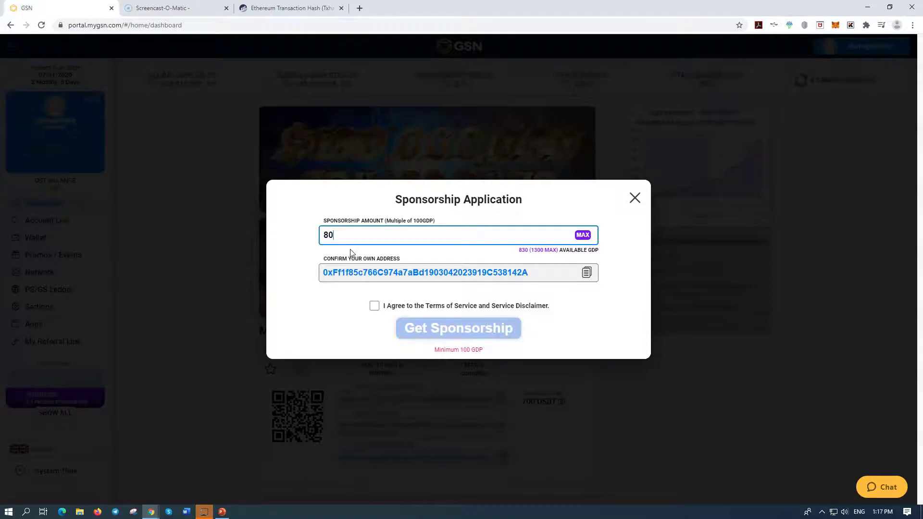
{"action": "type", "text": "0"}
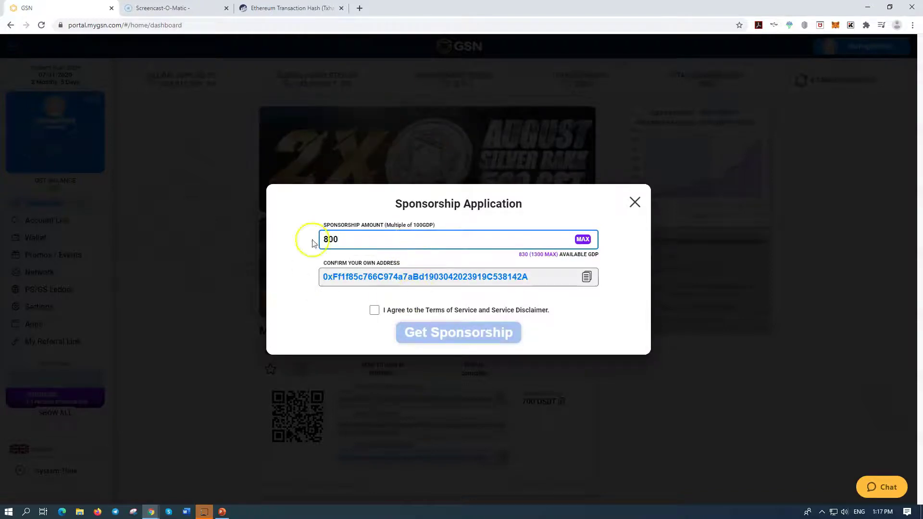
- Agree to the Terms of Service and Service Disclaimer, and submit the GS application
{"action": "left_click", "coordinate": [374, 311]}
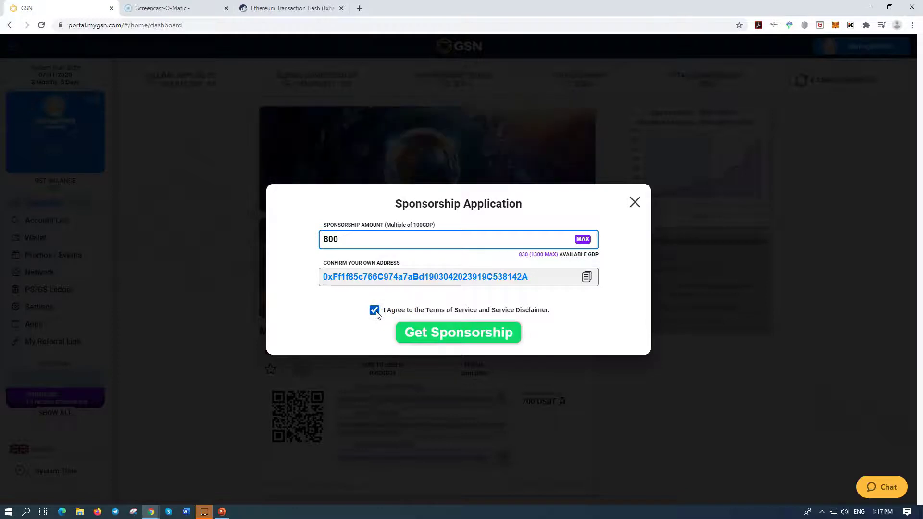
{"action": "left_click", "coordinate": [460, 334]}
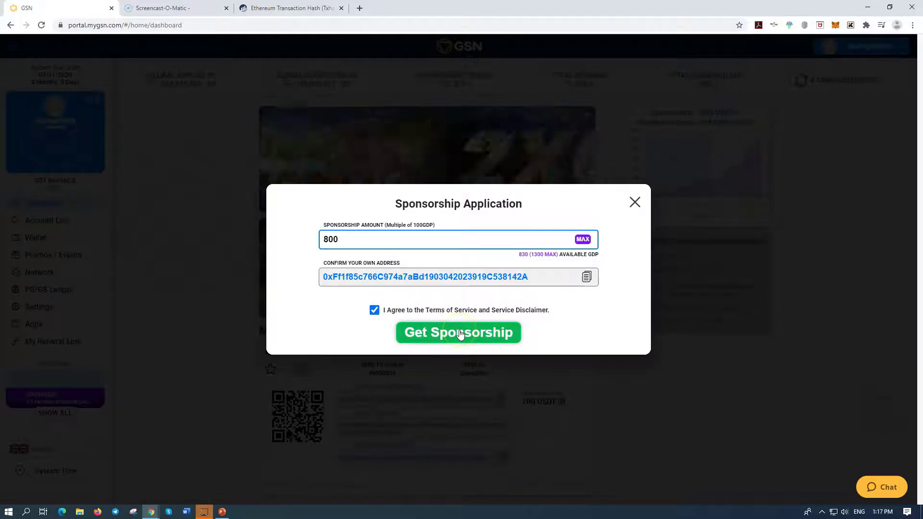
{"action": "left_click", "coordinate": [460, 333]}
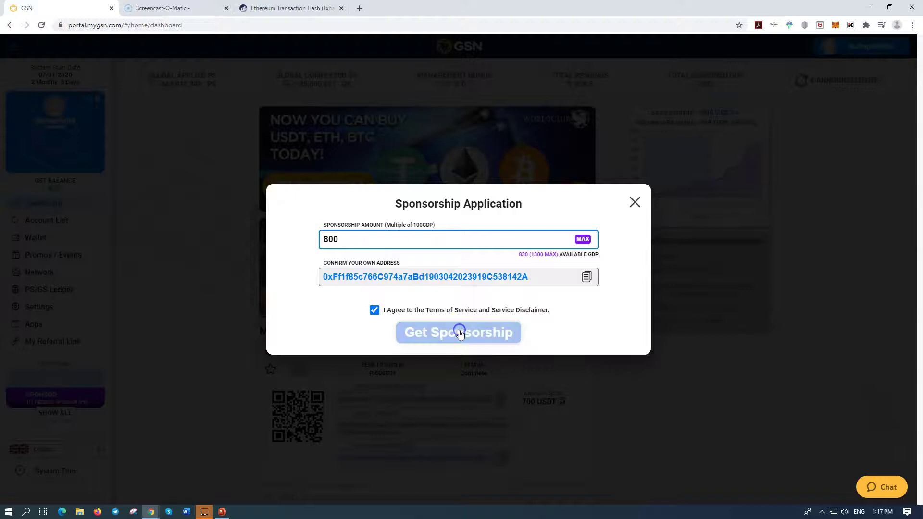
{"action": "left_click", "coordinate": [456, 330]}
{"action": "left_click", "coordinate": [469, 346]}
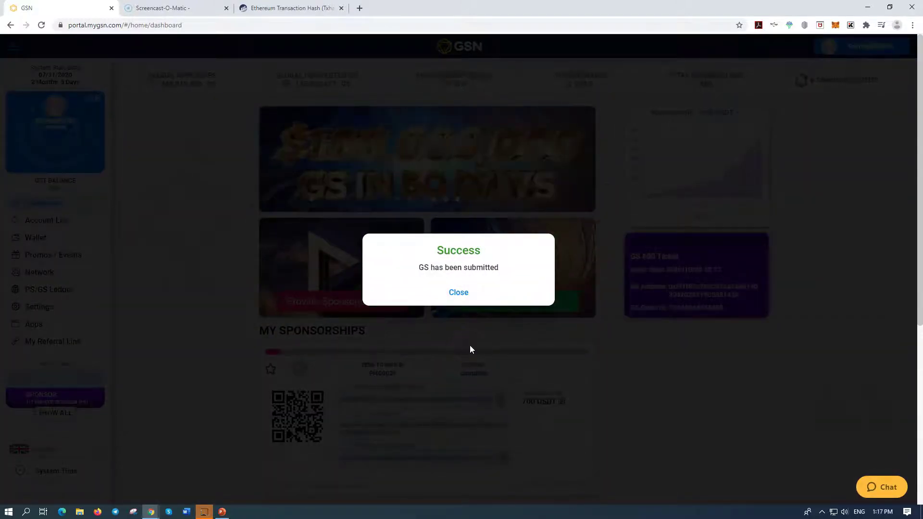
- Dismiss the GS submission notice, and review the GS 800 ticket alongside the 700 and 300 USDT orders under My Sponsorships
{"action": "left_click", "coordinate": [459, 292]}
{"action": "left_click", "coordinate": [618, 262]}
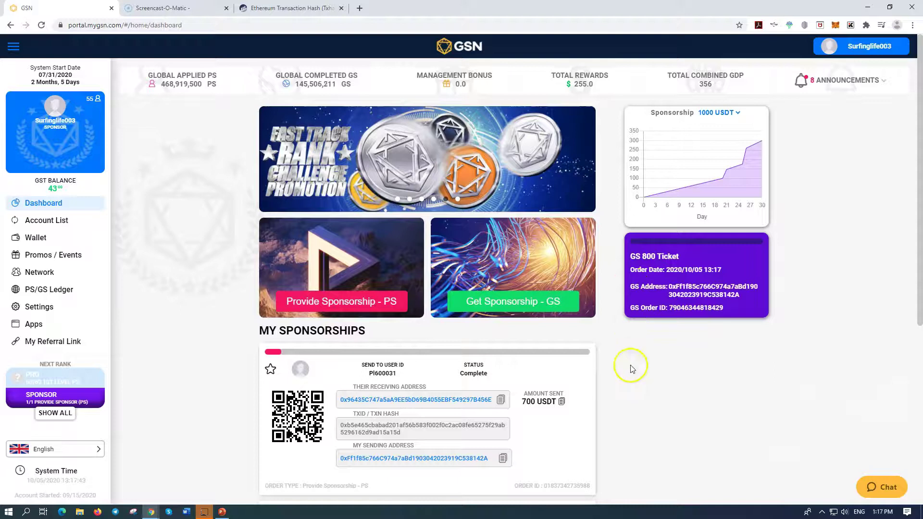
{"action": "scroll", "coordinate": [632, 369], "scroll_direction": "down", "scroll_amount": 4}
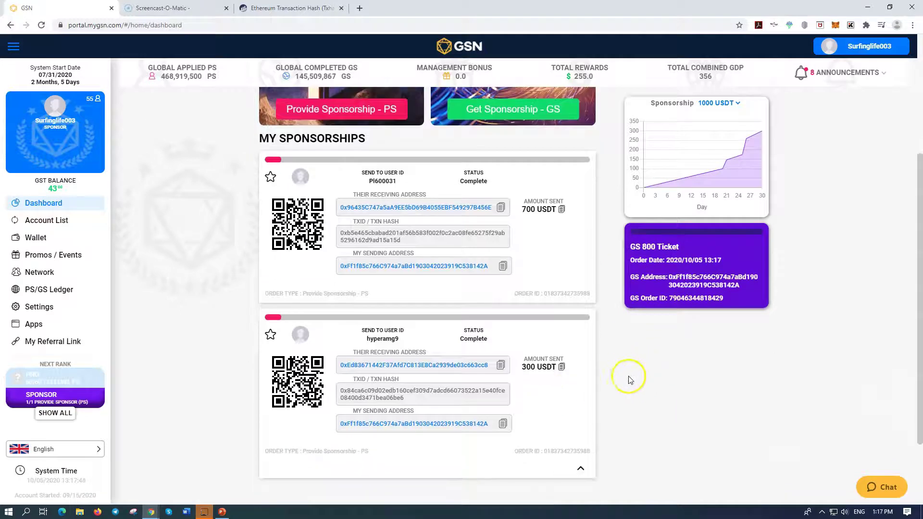
{"action": "scroll", "coordinate": [628, 376], "scroll_direction": "up", "scroll_amount": 4}
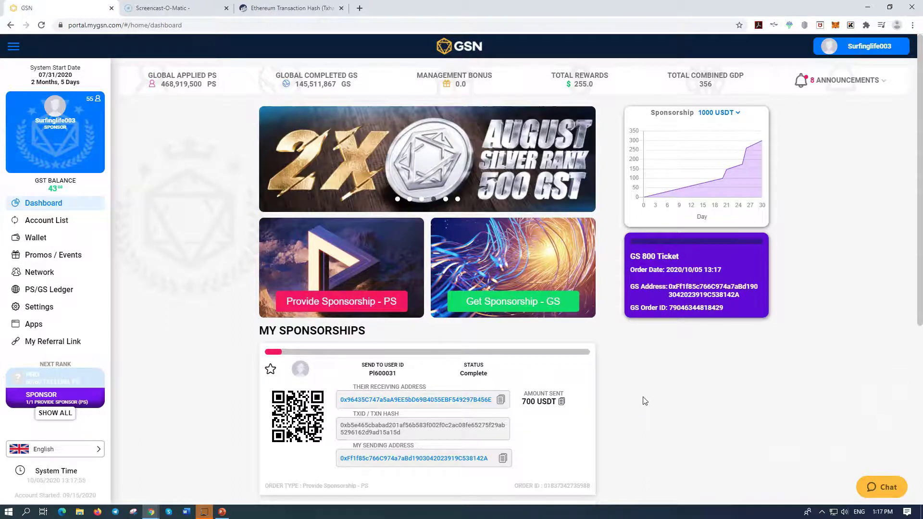
{"action": "left_click", "coordinate": [386, 283]}
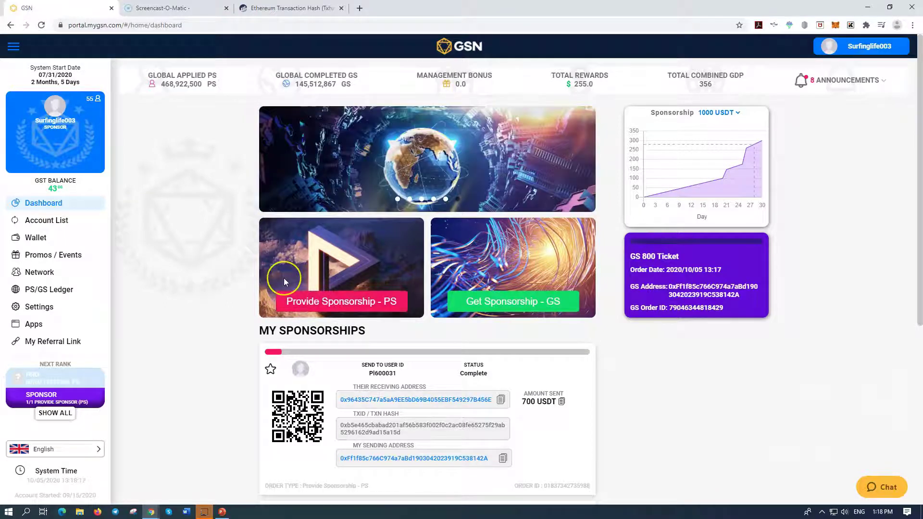
{"action": "scroll", "coordinate": [429, 393], "scroll_direction": "down", "scroll_amount": 4}
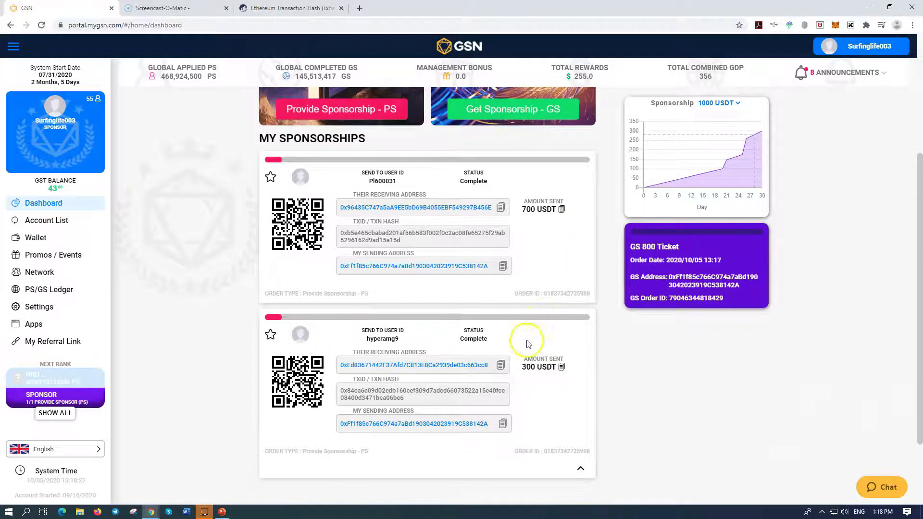
{"action": "scroll", "coordinate": [485, 363], "scroll_direction": "up", "scroll_amount": 3}
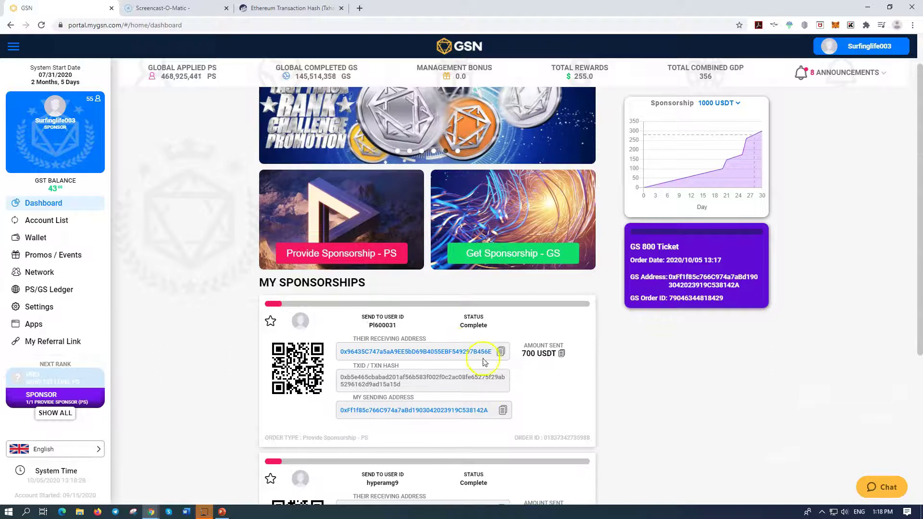
{"action": "scroll", "coordinate": [485, 362], "scroll_direction": "up", "scroll_amount": 1}
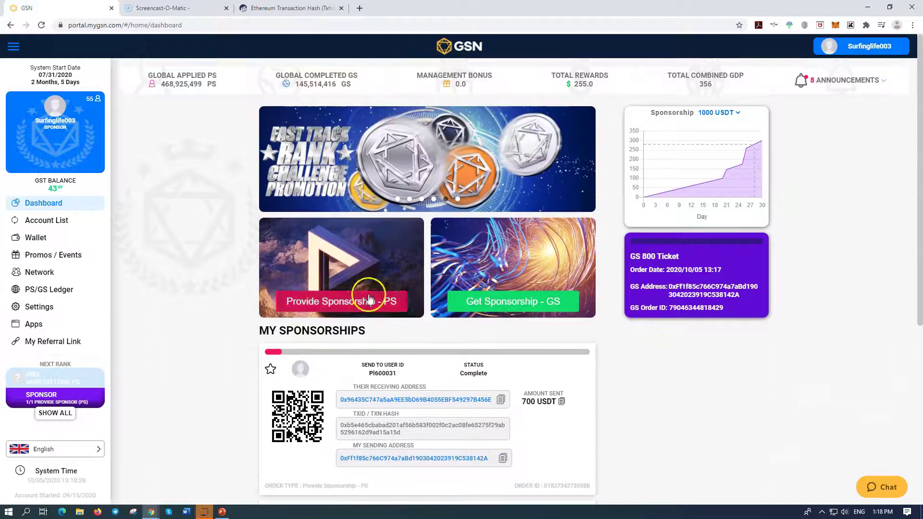
- Submit a new Provide Sponsorship (PS) application for 1000 USDT, agreeing to the Terms of Service and Service Disclaimer
{"action": "left_click", "coordinate": [334, 303]}
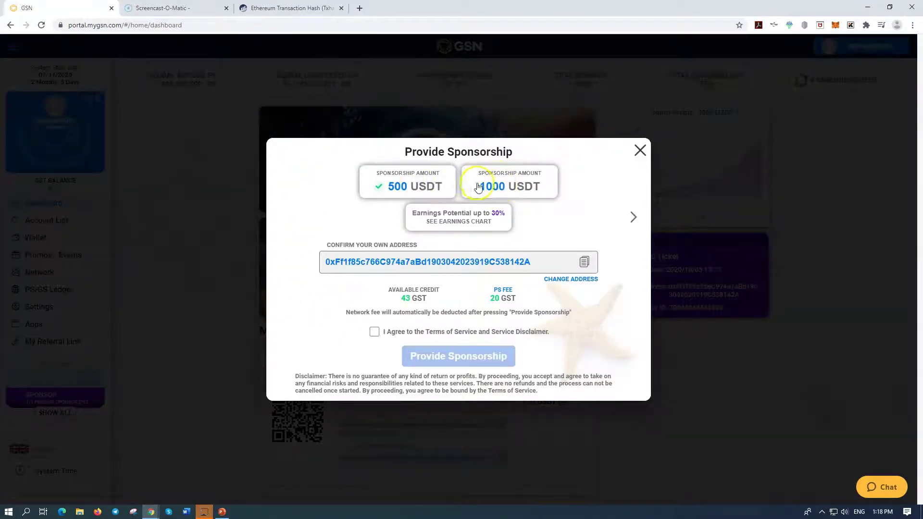
{"action": "left_click", "coordinate": [494, 187]}
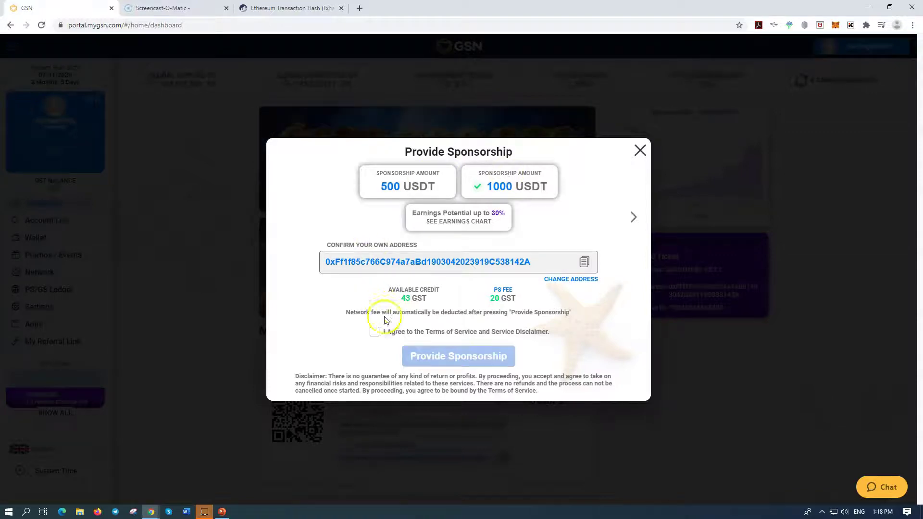
{"action": "left_click", "coordinate": [374, 332]}
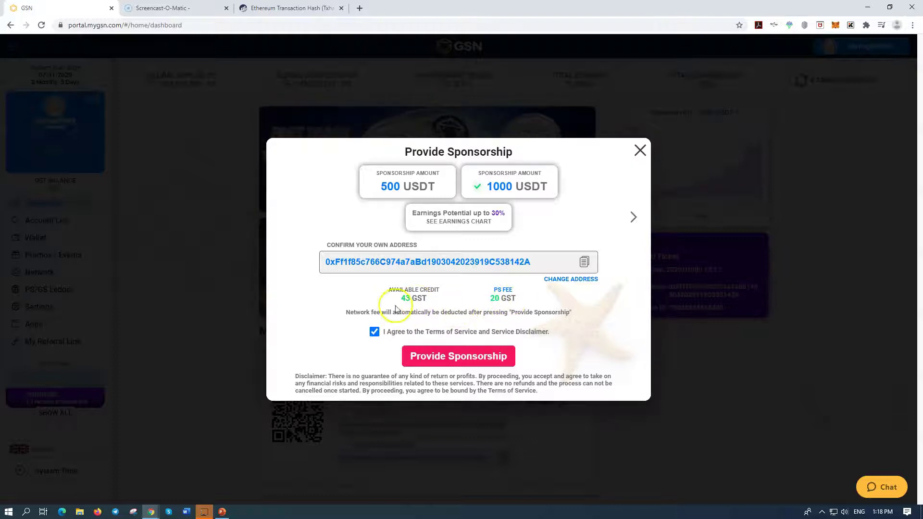
{"action": "left_click", "coordinate": [454, 356]}
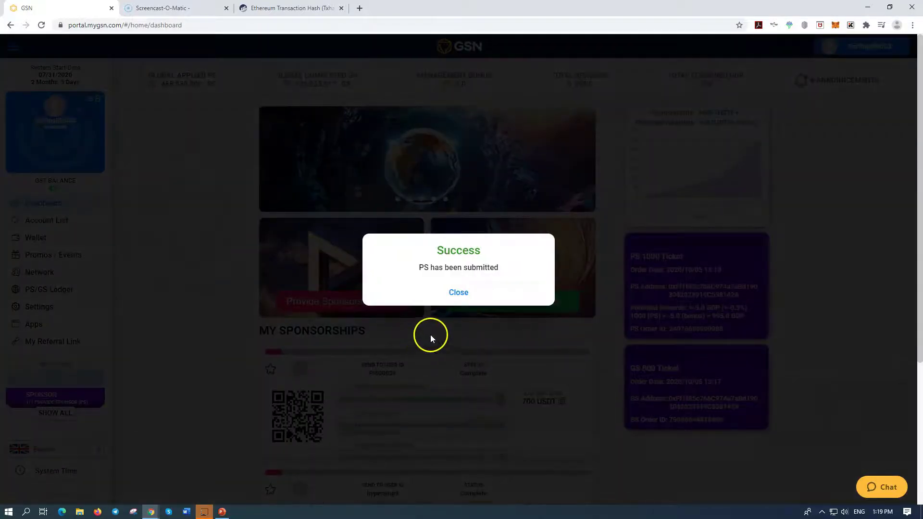
{"action": "left_click", "coordinate": [459, 293]}
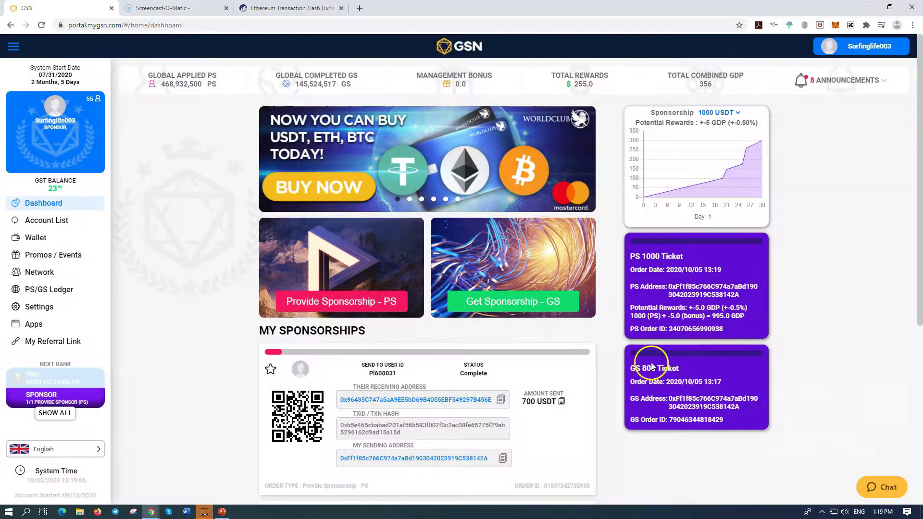
- Review the PS 1000 and GS 800 tickets on the dashboard, and look through the accounts in the Account List
{"action": "left_click", "coordinate": [681, 278]}
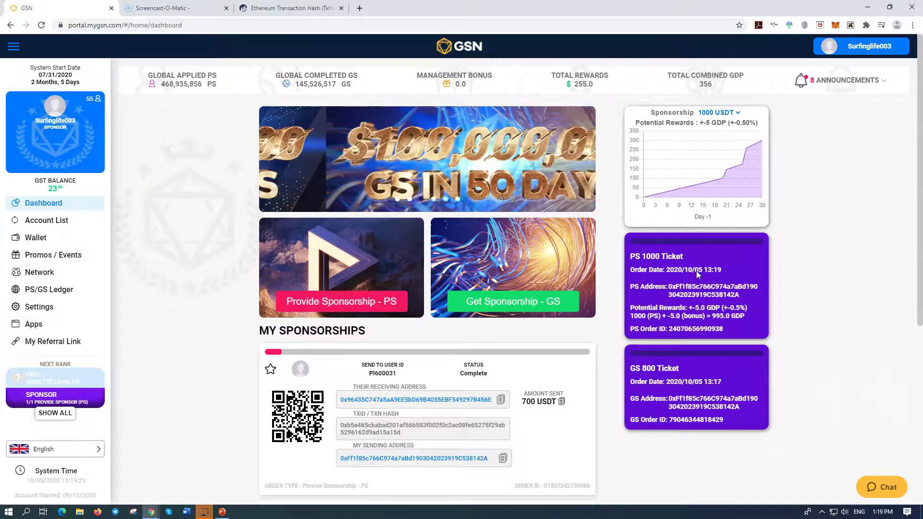
{"action": "left_click", "coordinate": [660, 370]}
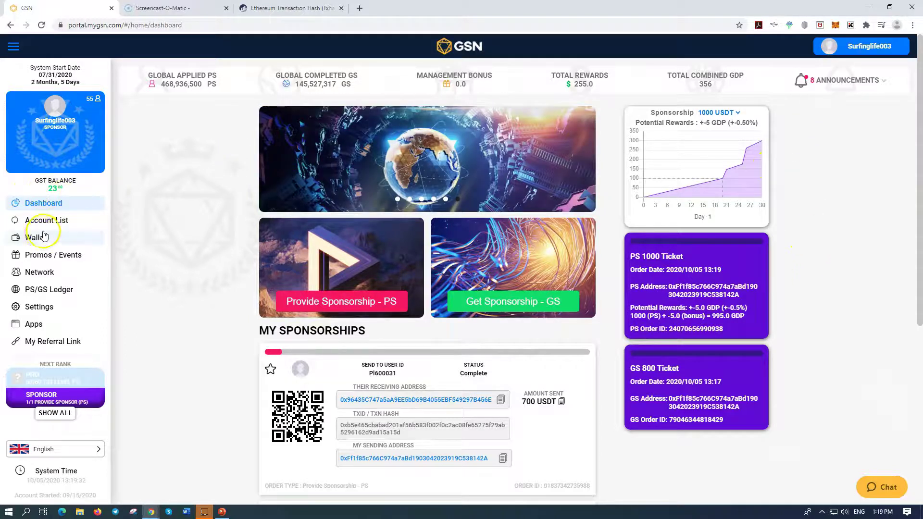
{"action": "left_click", "coordinate": [60, 222]}
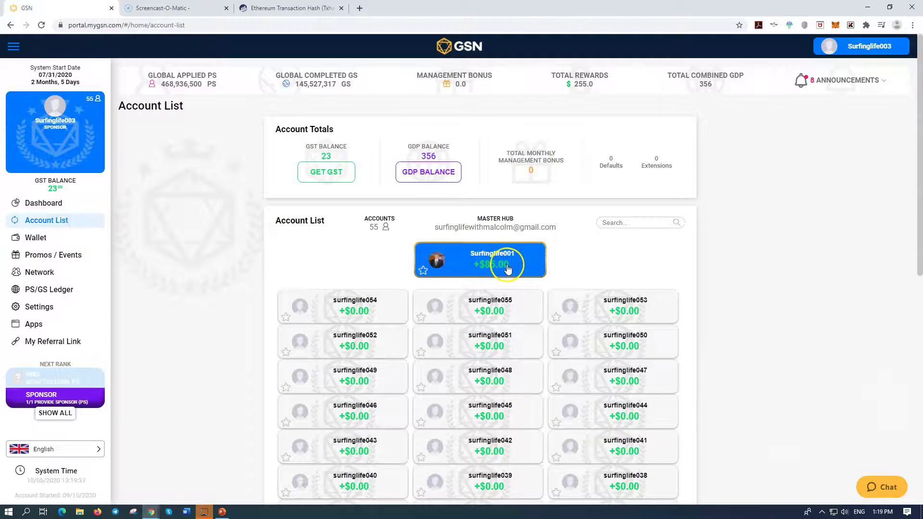
{"action": "scroll", "coordinate": [523, 256], "scroll_direction": "down", "scroll_amount": 10}
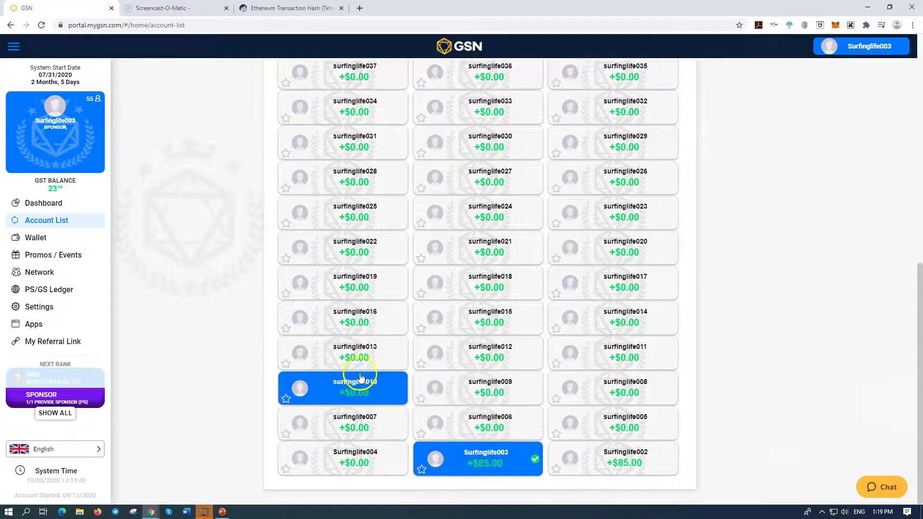
{"action": "scroll", "coordinate": [521, 362], "scroll_direction": "up", "scroll_amount": 4}
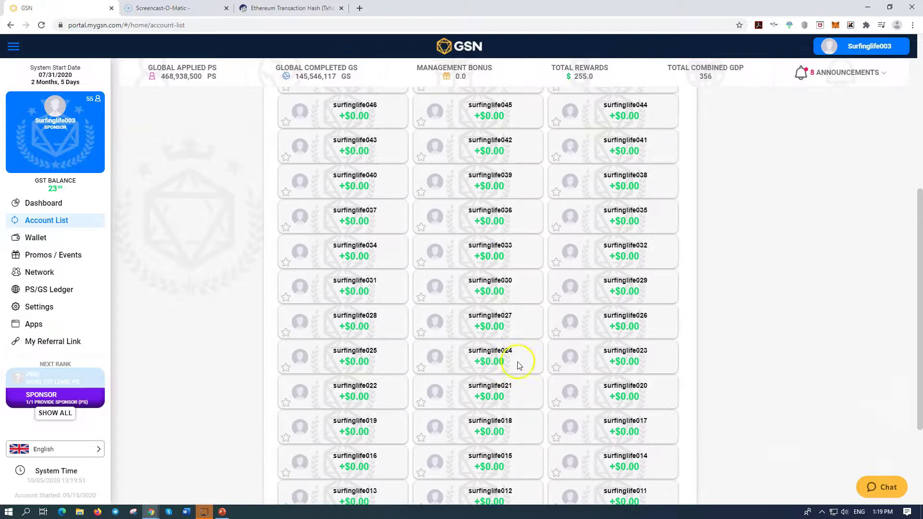
{"action": "scroll", "coordinate": [522, 399], "scroll_direction": "up", "scroll_amount": 2}
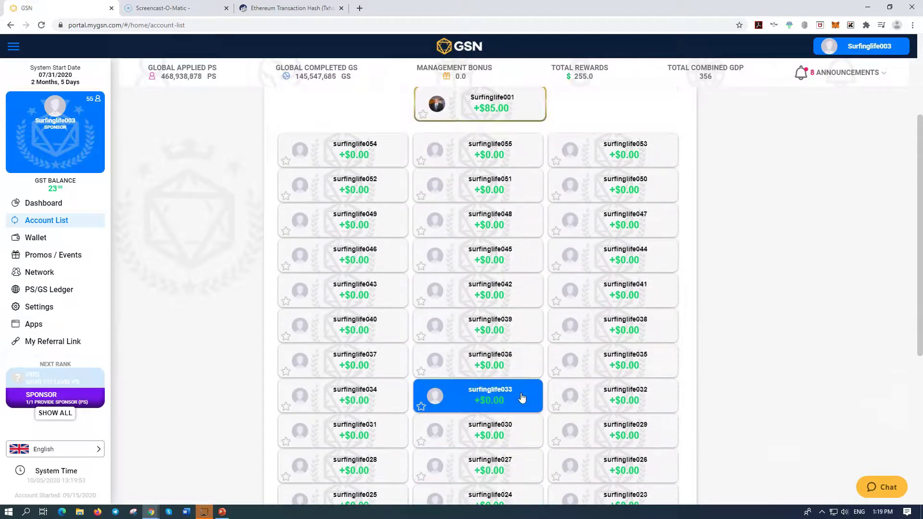
{"action": "scroll", "coordinate": [521, 398], "scroll_direction": "up", "scroll_amount": 1}
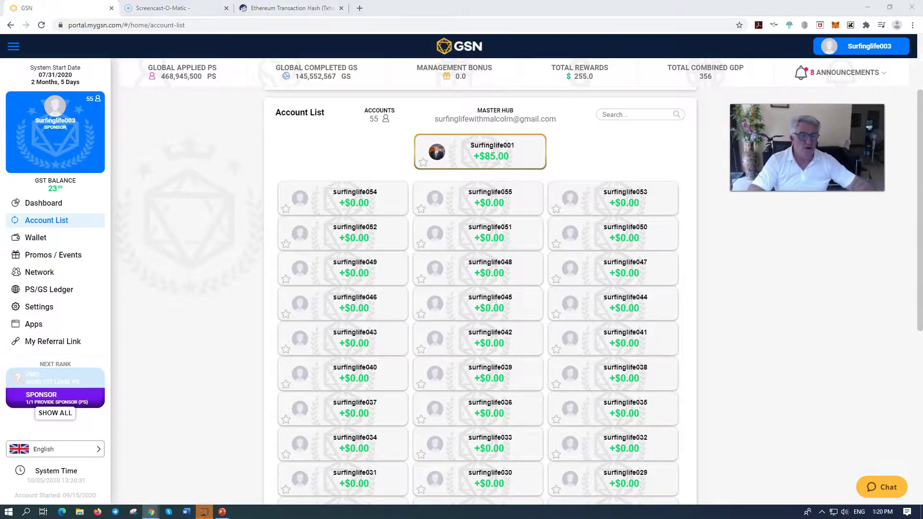
- Switch to the EXODUS Wallet presentation in PowerPoint, start its slide show from slide 1, and set the display to Duplicate Slide Show
{"action": "key", "text": "alt+Tab"}
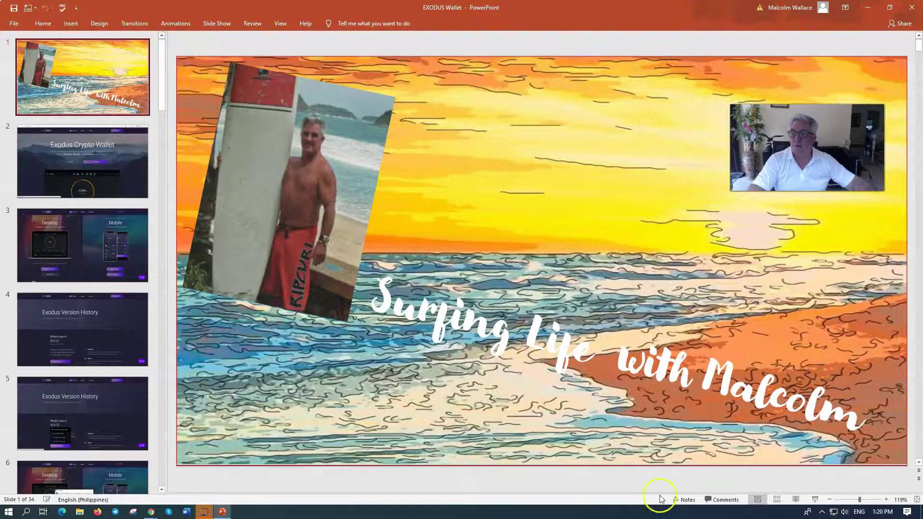
{"action": "left_click", "coordinate": [813, 501]}
{"action": "left_click", "coordinate": [186, 15]}
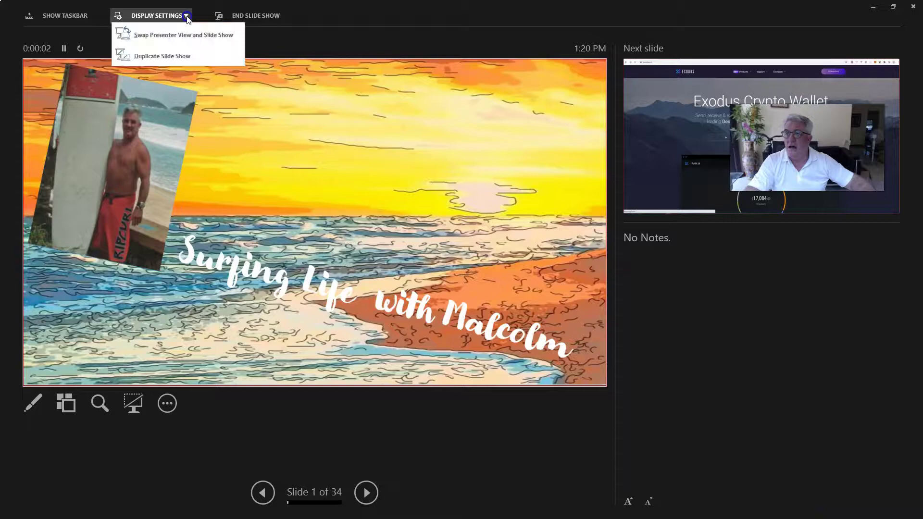
{"action": "left_click", "coordinate": [173, 58]}
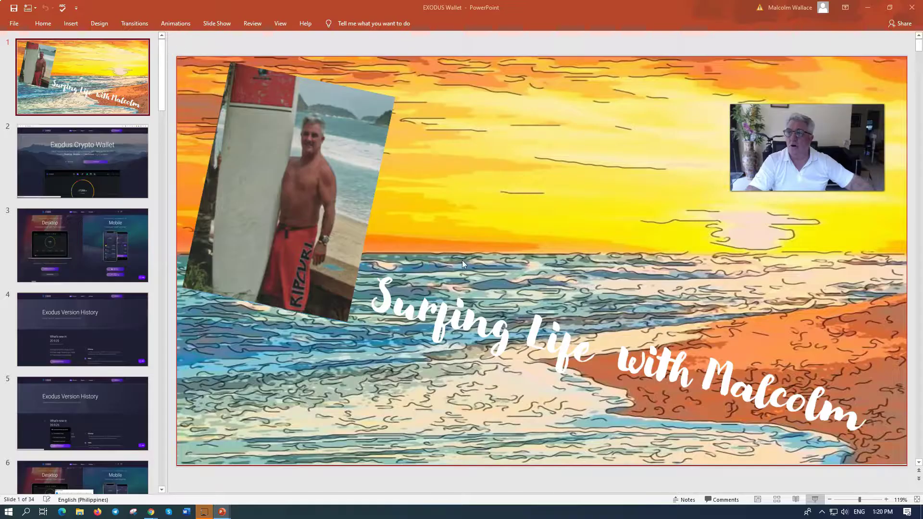